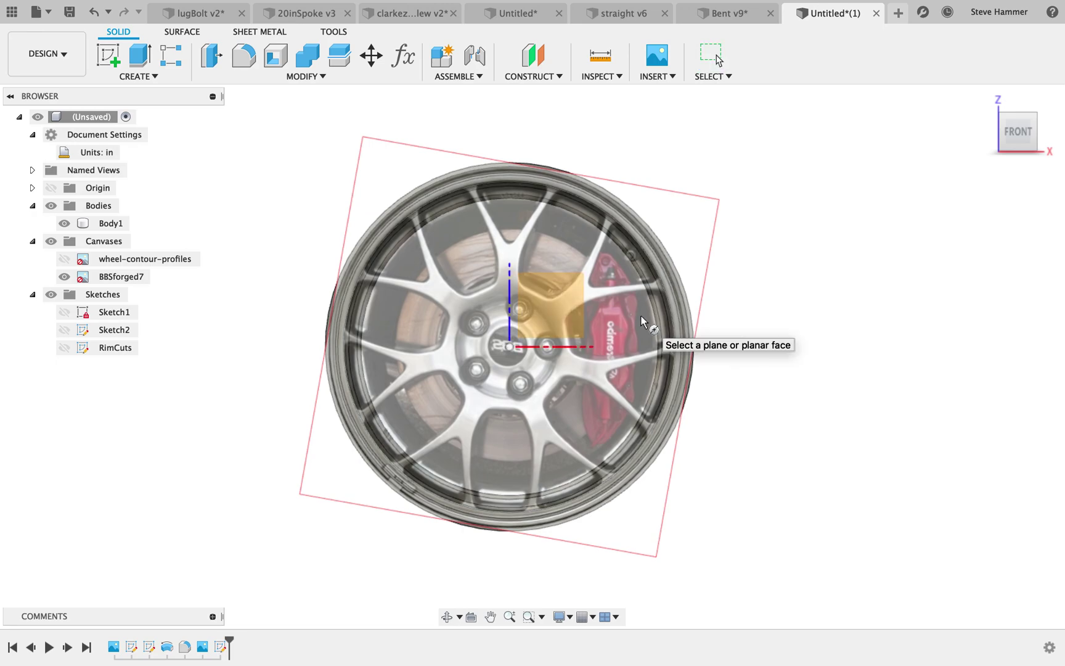
# Start a sketch on the front plane and draw two concentric circles at the origin, radii about 4.43 in and 2.62 in.
pyautogui.click(570, 296)
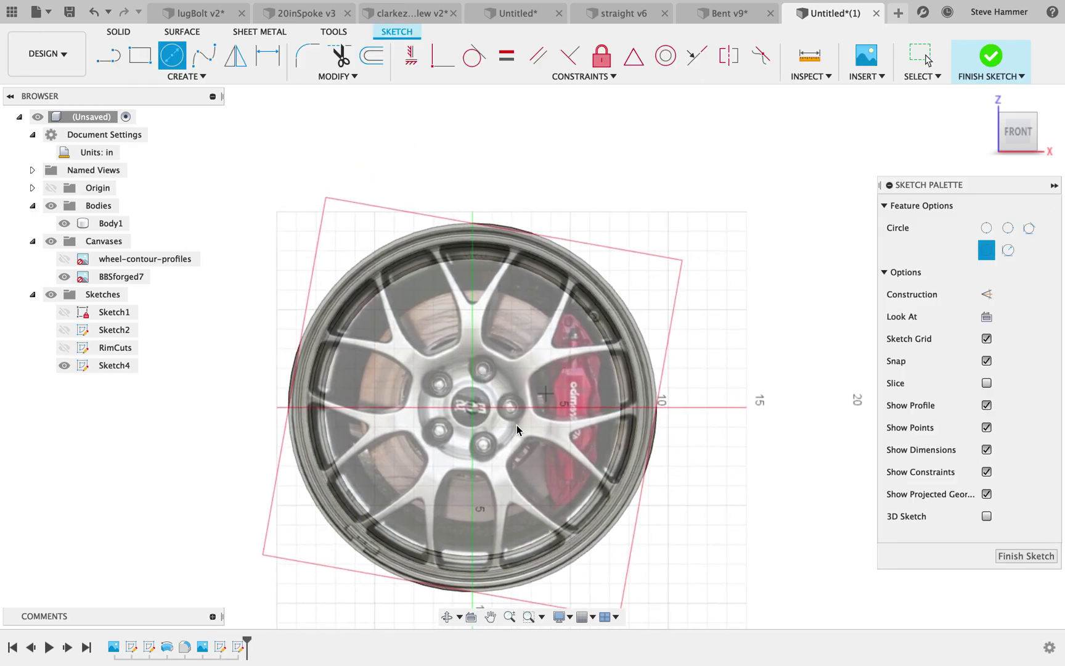
pyautogui.click(473, 408)
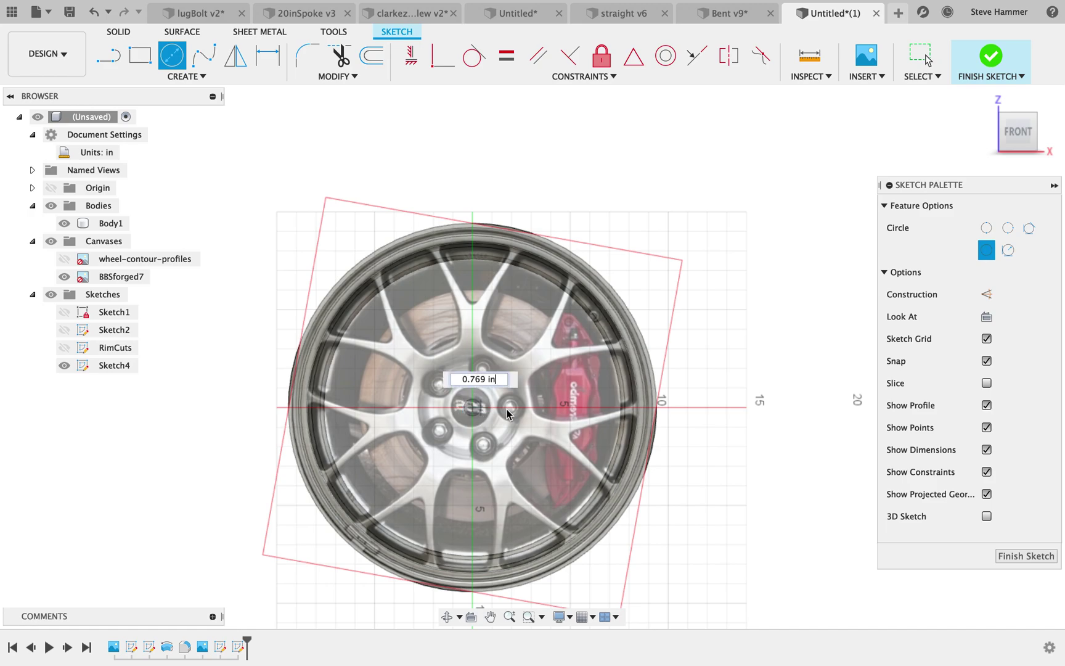
pyautogui.click(560, 407)
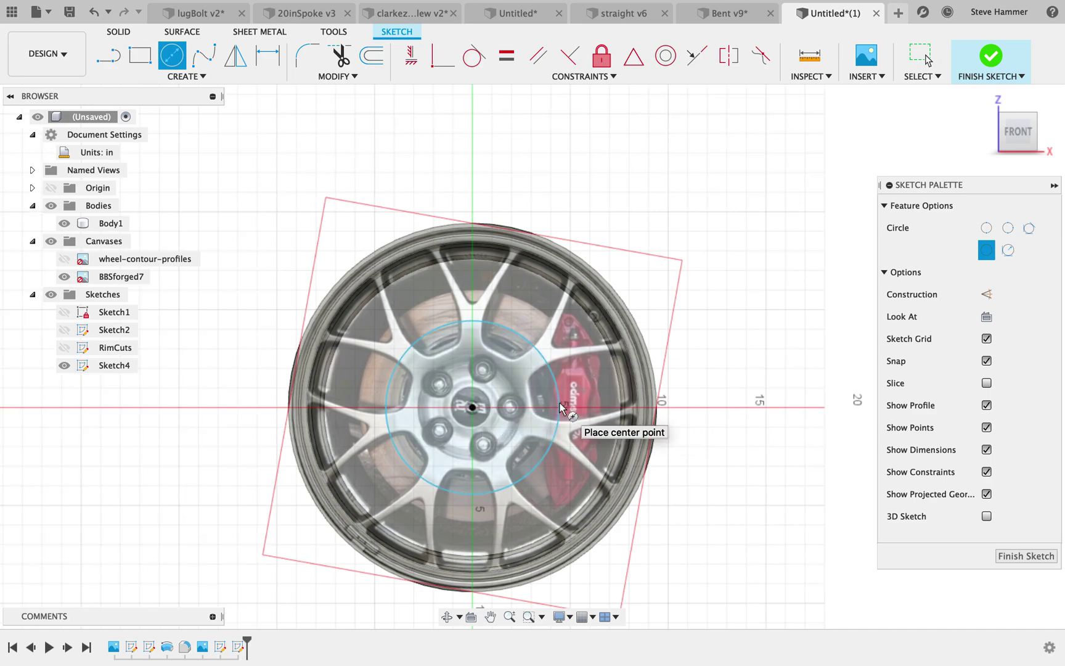
pyautogui.click(473, 407)
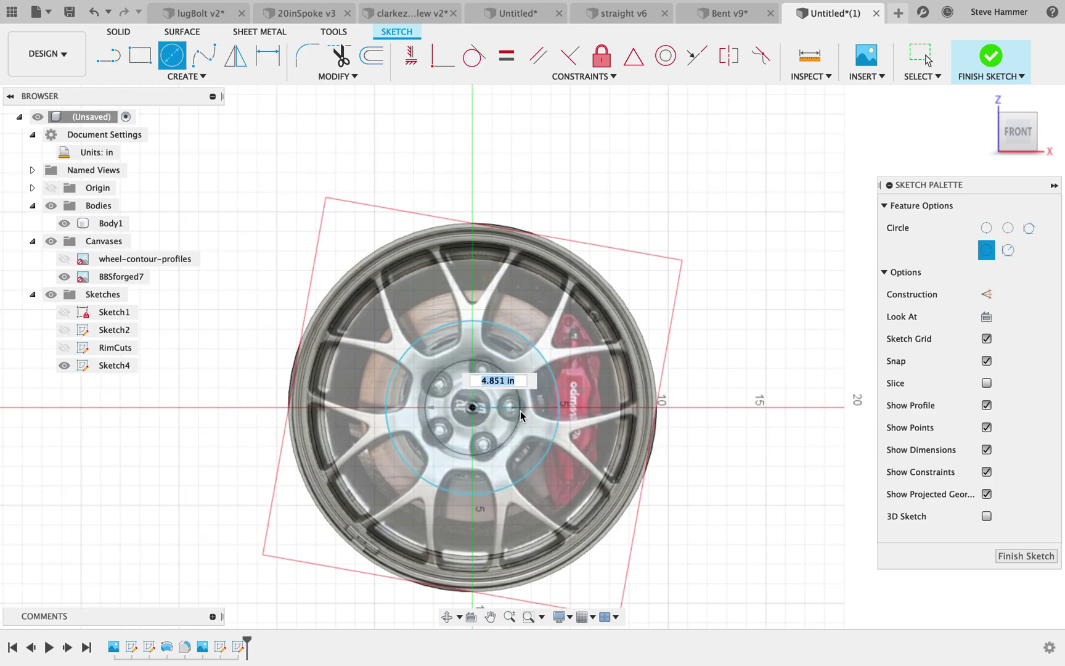
pyautogui.click(521, 416)
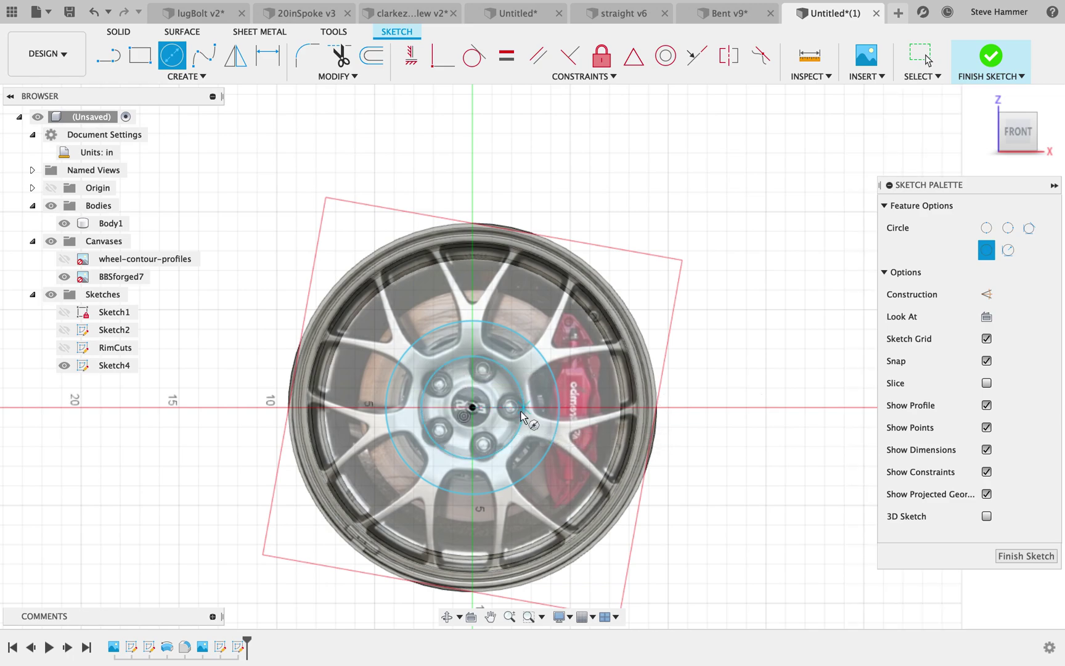
pyautogui.press('Escape')
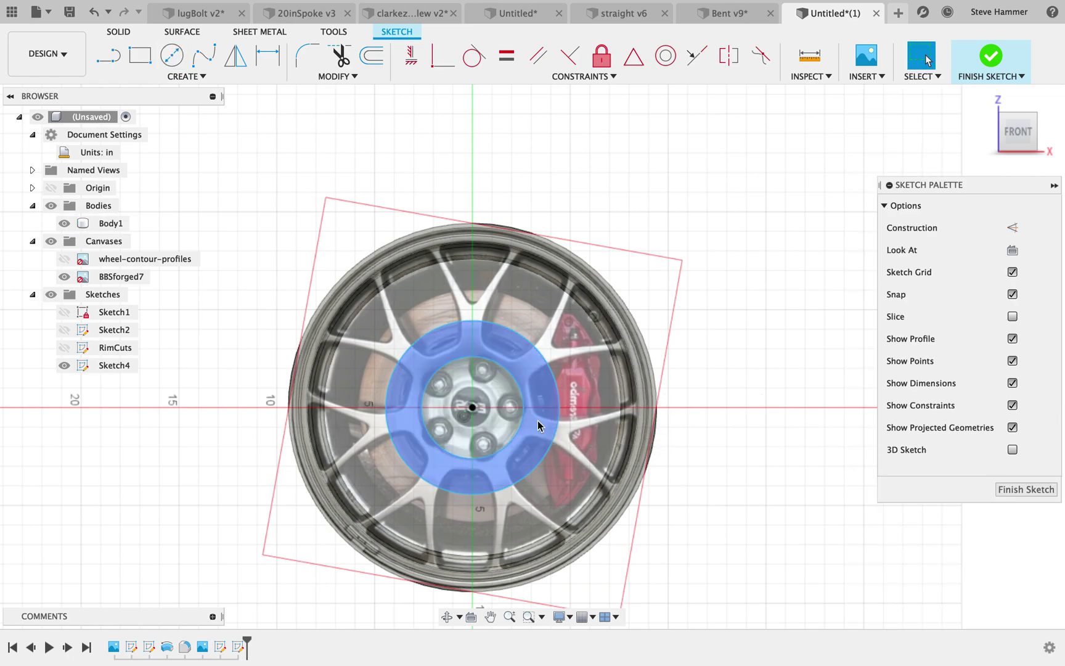
# Hide the BBSforged7 canvas and convert both concentric circles to construction geometry.
pyautogui.click(653, 427)
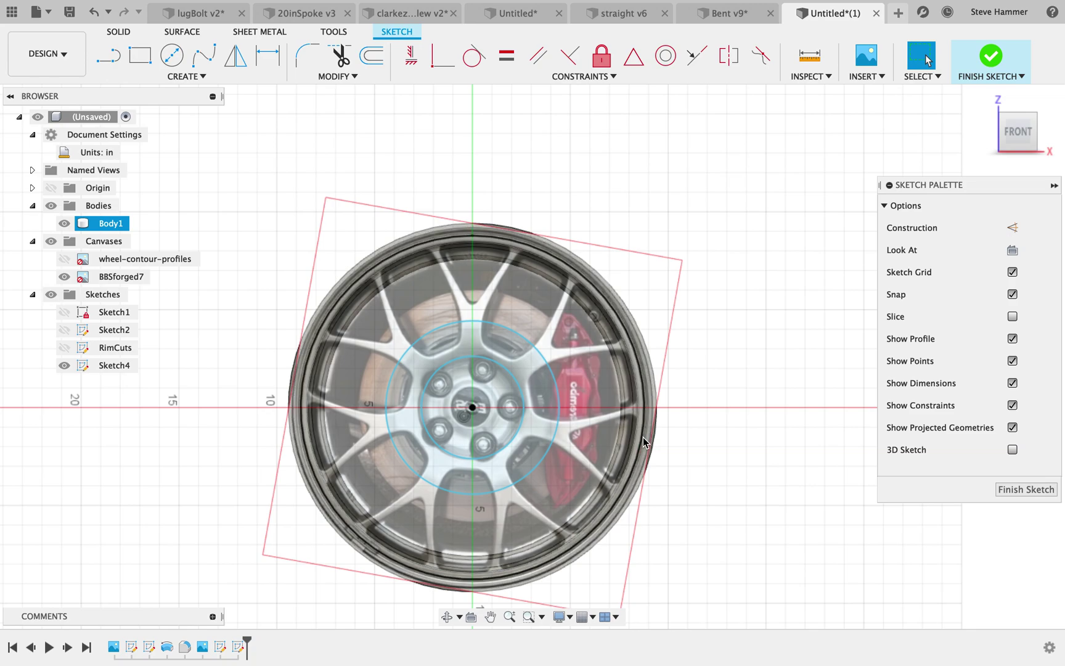
pyautogui.click(559, 406)
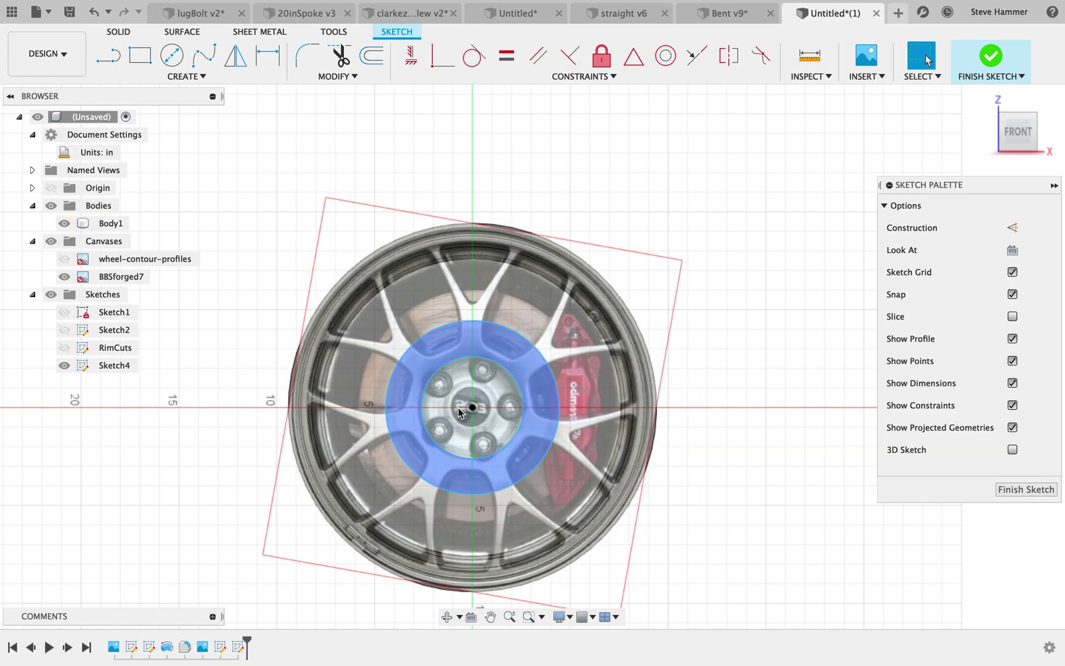
pyautogui.click(64, 276)
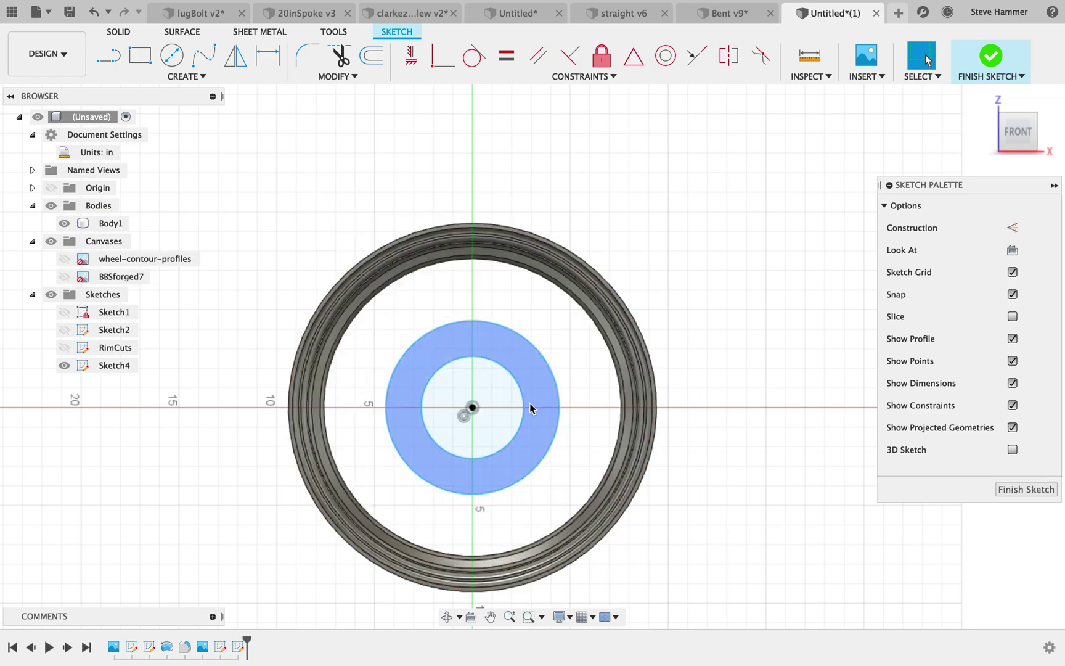
pyautogui.click(547, 358)
pyautogui.press('x')
pyautogui.click(521, 388)
pyautogui.press('x')
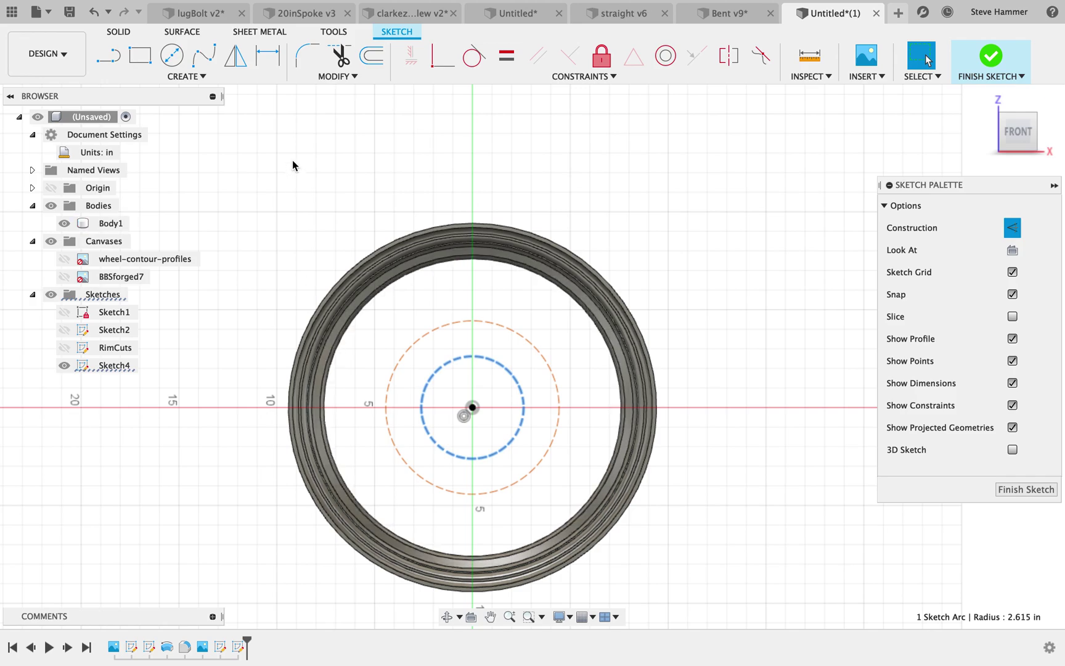
# Finish the sketch and create a section analysis of the rim through the XY plane at 0.00 in distance.
pyautogui.moveTo(556, 445); pyautogui.dragTo(592, 386, button='middle')
pyautogui.press('Return')
pyautogui.moveTo(851, 445)
pyautogui.keyDown('shift'); pyautogui.mouseDown(button='middle')
pyautogui.moveTo(852, 373)
pyautogui.moveTo(835, 394)
pyautogui.moveTo(844, 397)
pyautogui.moveTo(829, 379)
pyautogui.mouseUp(button='middle'); pyautogui.keyUp('shift')
pyautogui.click(608, 77)
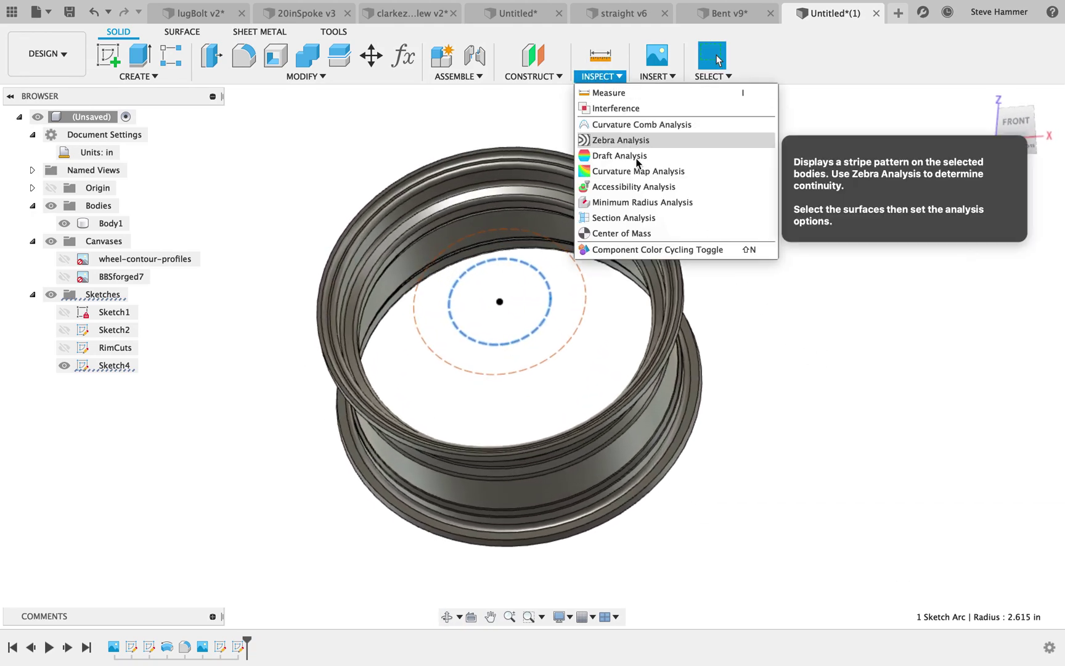
pyautogui.click(638, 229)
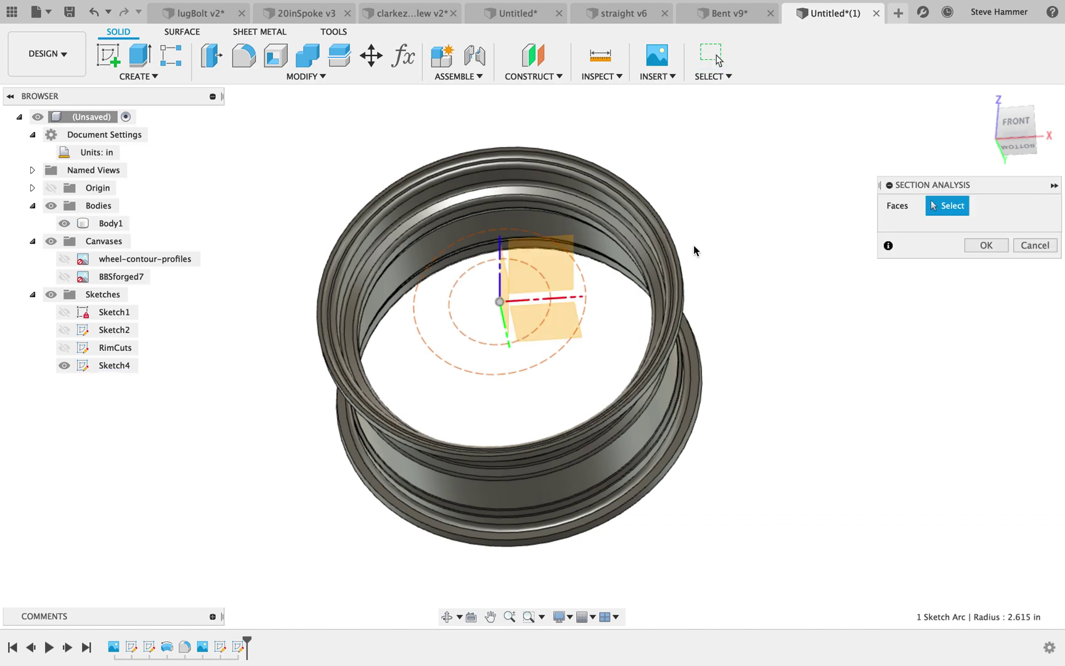
pyautogui.moveTo(877, 290)
pyautogui.keyDown('shift'); pyautogui.mouseDown(button='middle')
pyautogui.moveTo(857, 307)
pyautogui.moveTo(867, 283)
pyautogui.mouseUp(button='middle'); pyautogui.keyUp('shift')
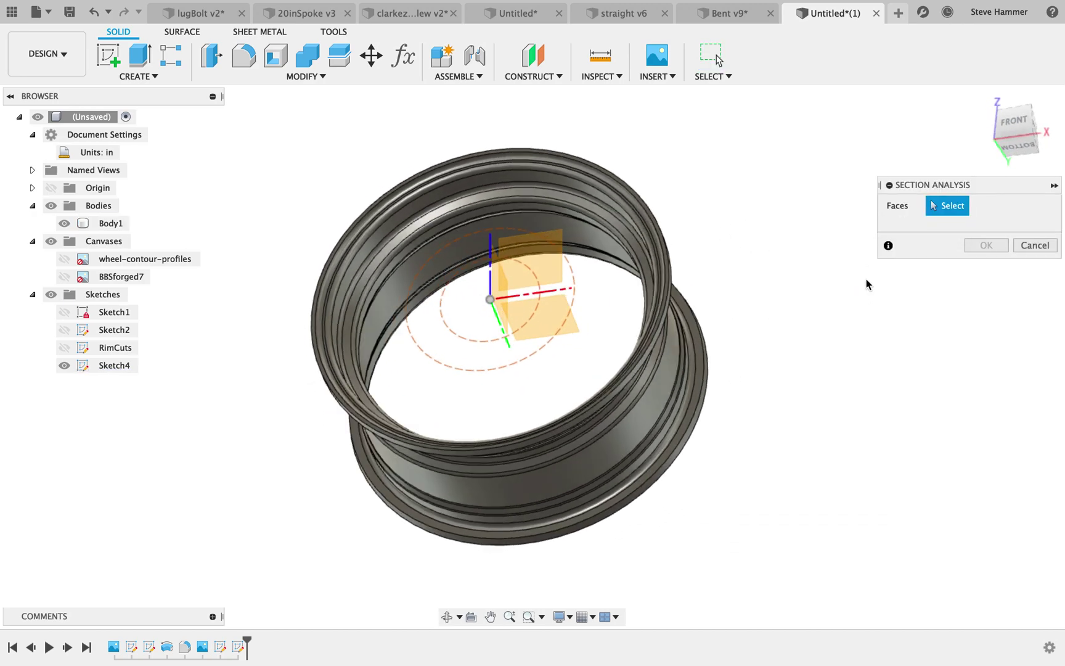
pyautogui.click(573, 335)
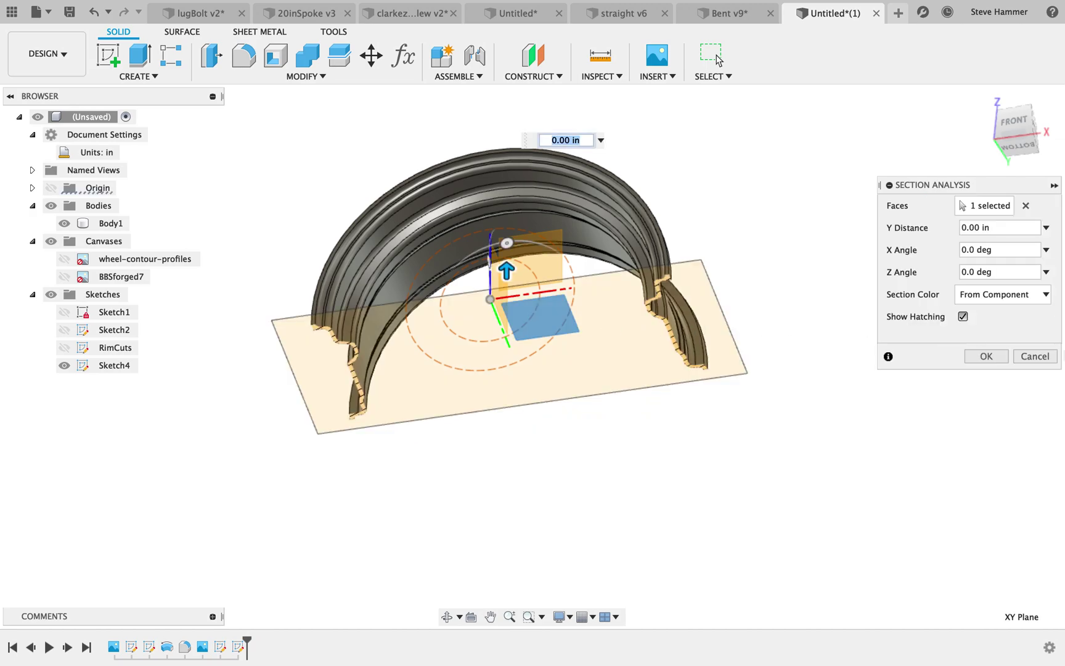
pyautogui.click(985, 358)
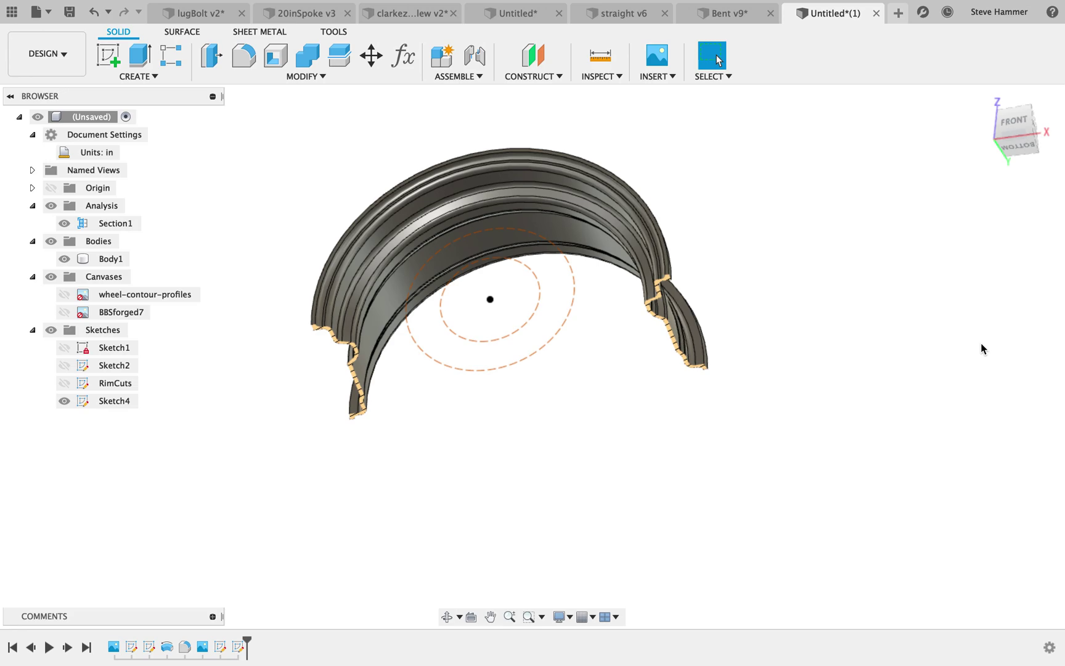
# View the sectioned rim from the bottom and start a new sketch on the XY plane.
pyautogui.click(1020, 148)
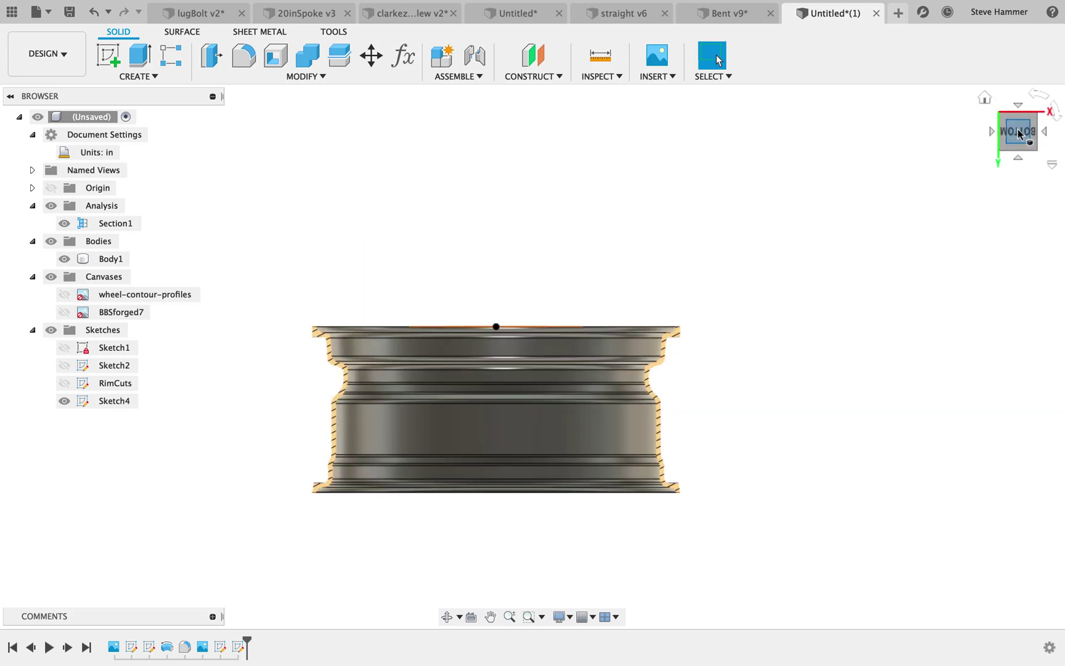
pyautogui.moveTo(1021, 136)
pyautogui.mouseDown()
pyautogui.moveTo(1018, 157)
pyautogui.moveTo(1027, 131)
pyautogui.moveTo(1025, 144)
pyautogui.mouseUp()
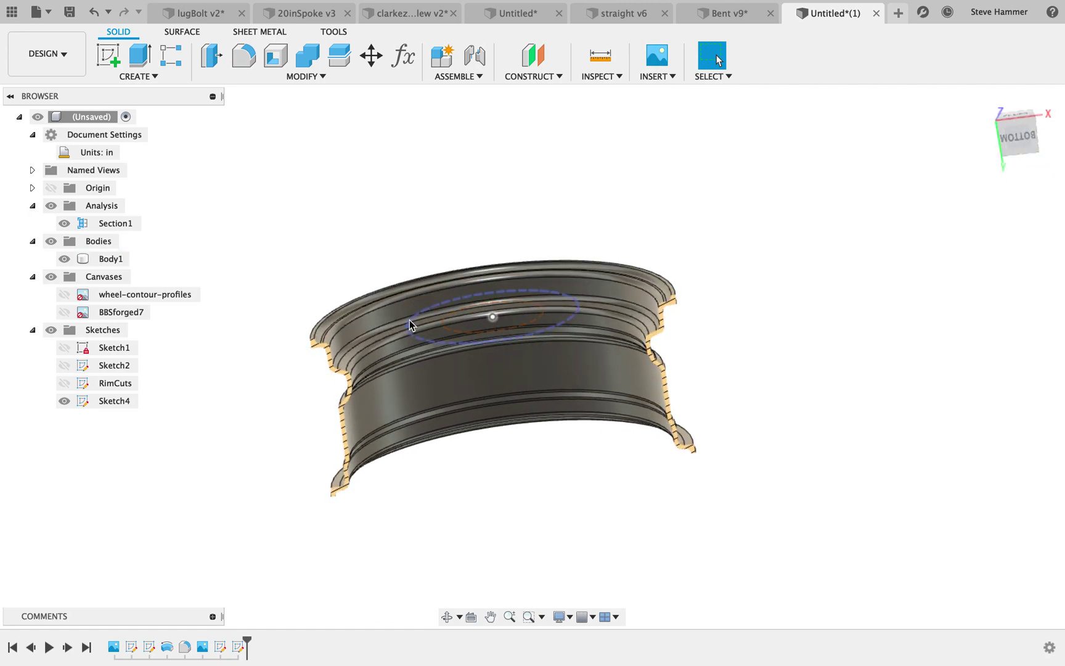
pyautogui.click(468, 325)
pyautogui.click(905, 246)
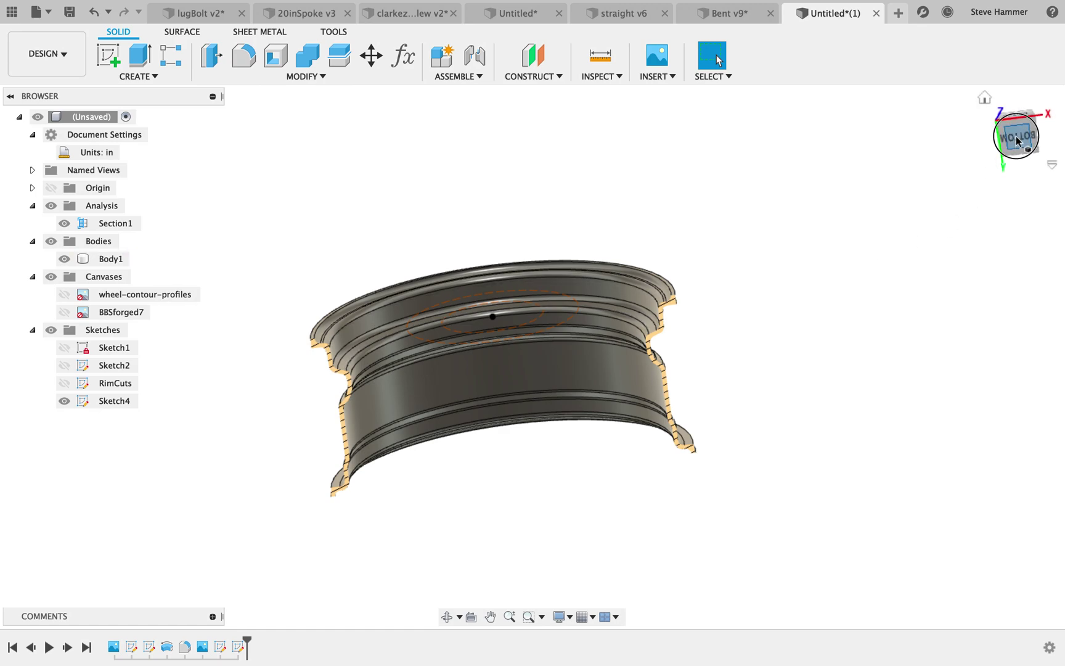
pyautogui.click(1018, 140)
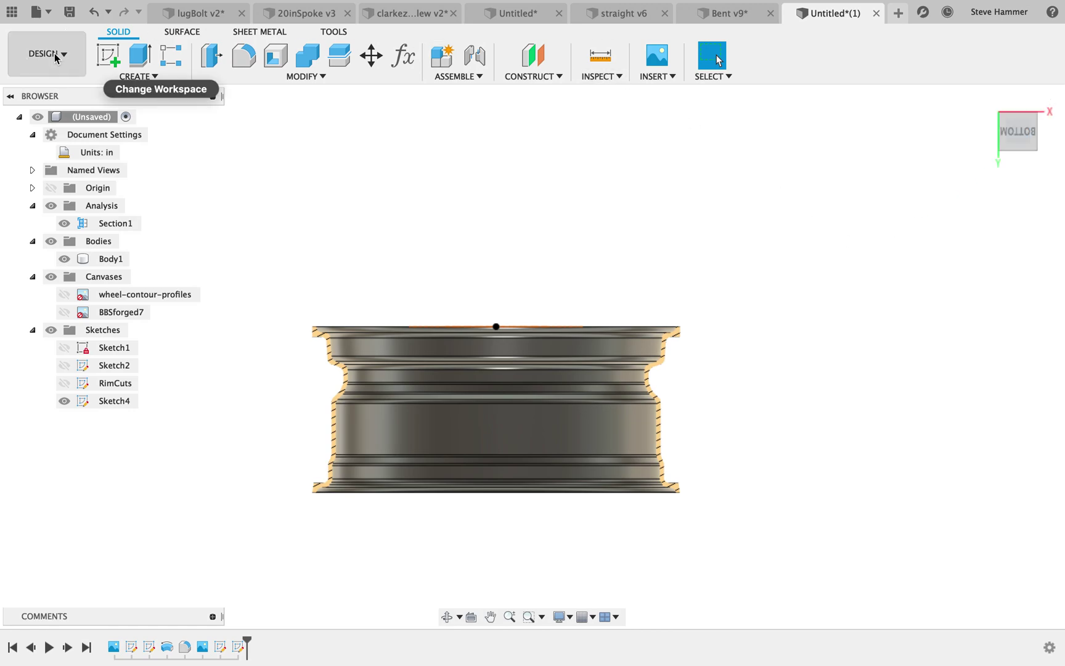
pyautogui.click(115, 57)
pyautogui.click(532, 366)
pyautogui.scroll(4, 582, 377)
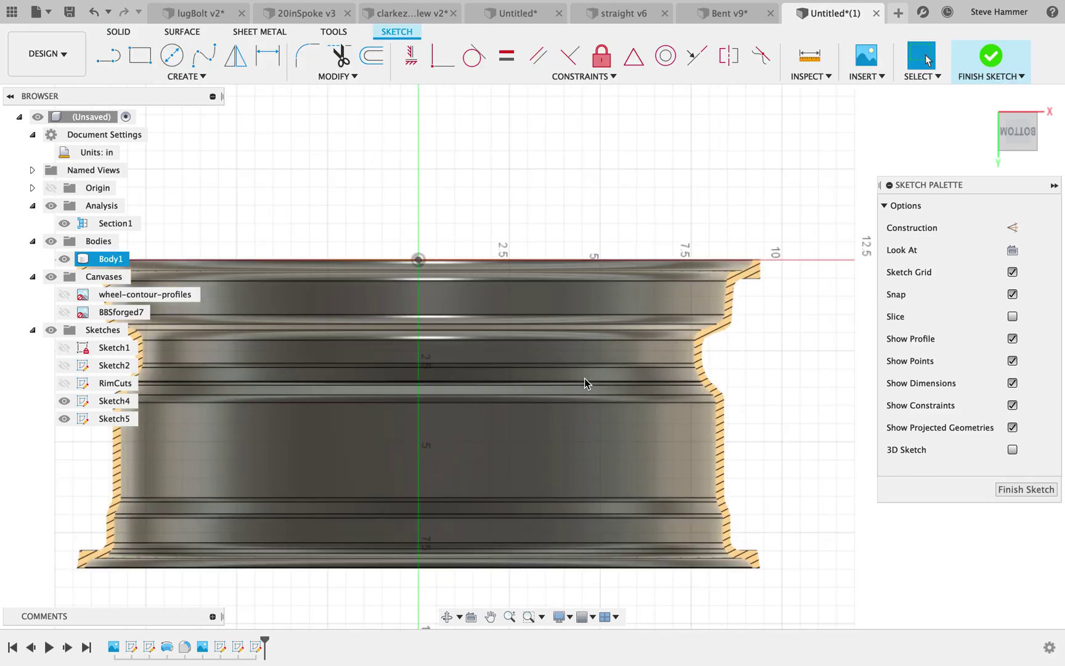
# Project both construction circles into the new sketch with the projection link on.
pyautogui.moveTo(384, 344)
pyautogui.keyDown('shift'); pyautogui.mouseDown(button='middle')
pyautogui.moveTo(397, 419)
pyautogui.moveTo(380, 362)
pyautogui.mouseUp(button='middle'); pyautogui.keyUp('shift')
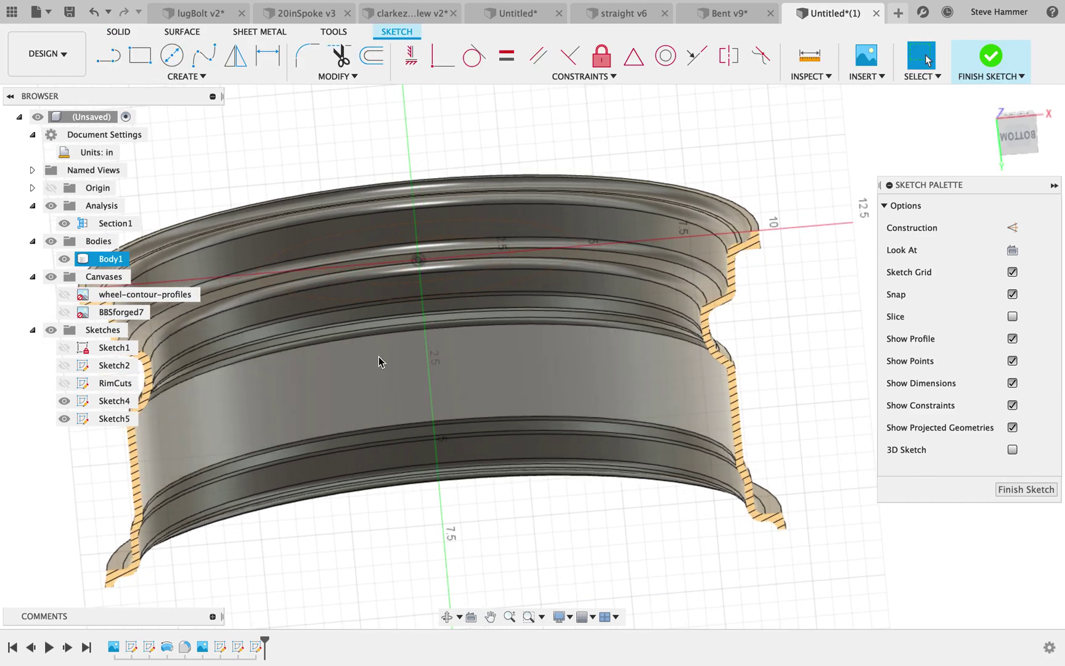
pyautogui.press('p')
pyautogui.click(964, 227)
pyautogui.click(421, 269)
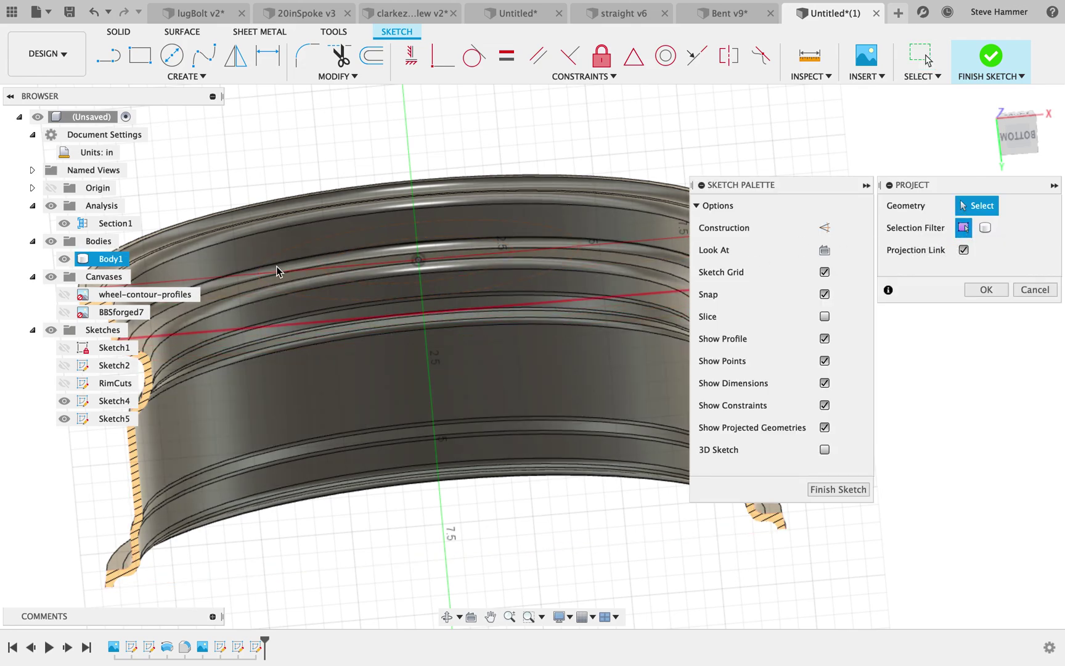
pyautogui.click(292, 273)
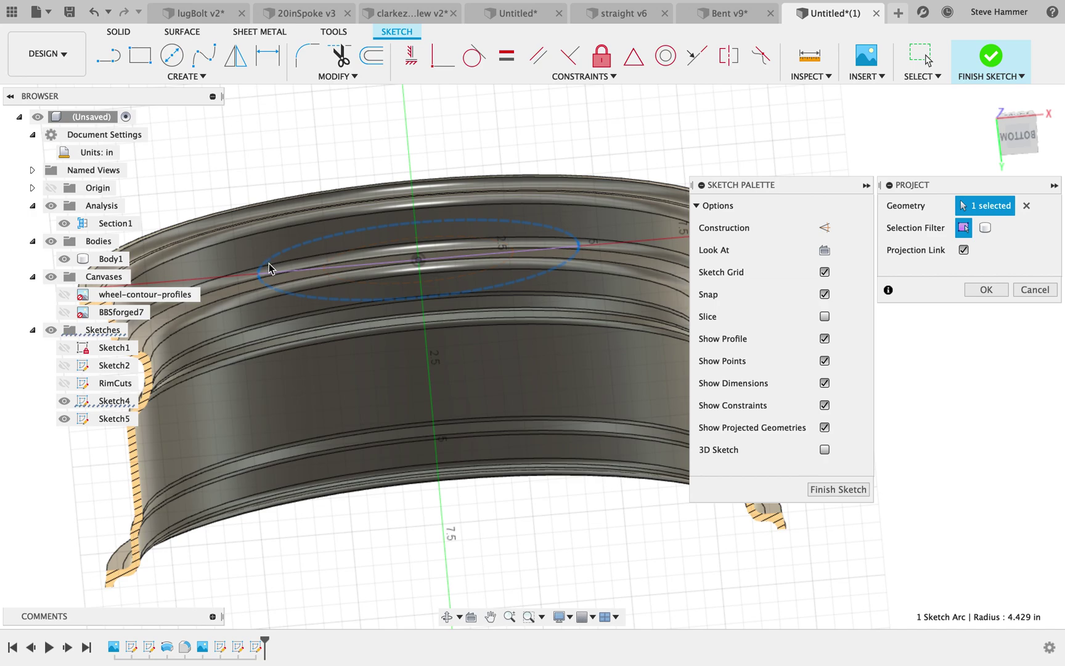
pyautogui.click(345, 281)
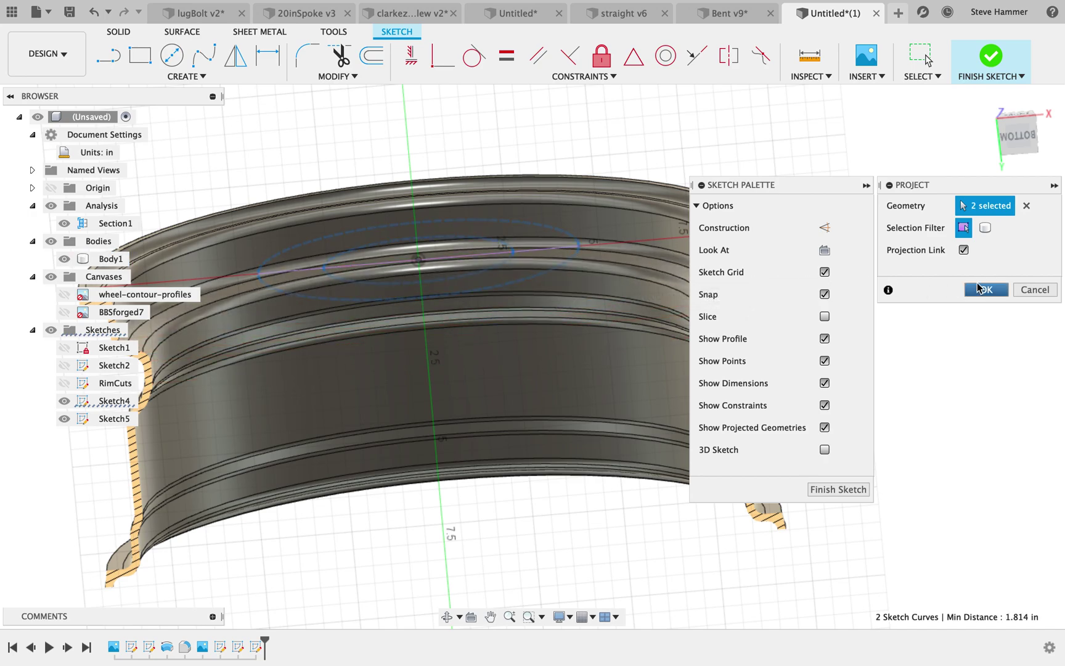
pyautogui.click(1000, 290)
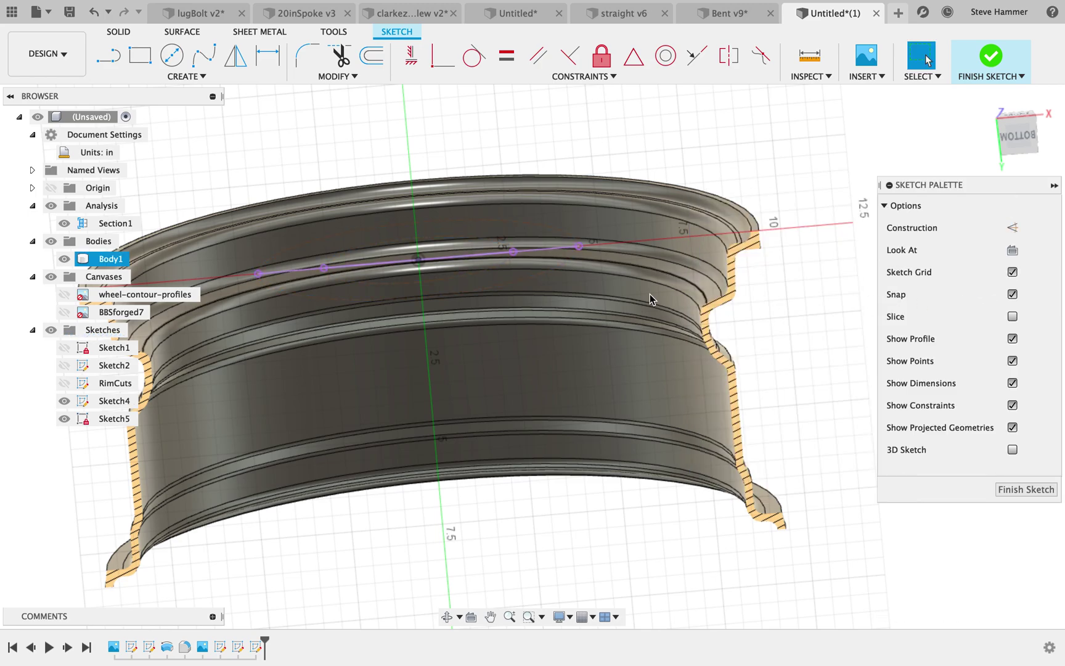
# Show the BBSforged7 canvas, compare it with the projected circle endpoints, and return to the bottom view.
pyautogui.click(1017, 133)
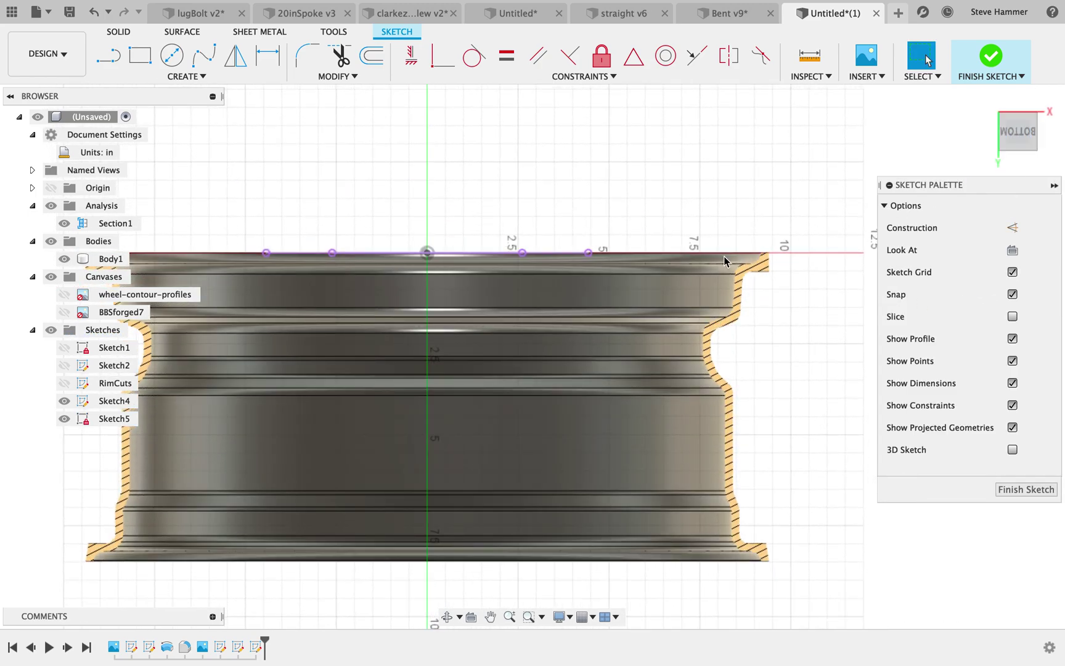
pyautogui.moveTo(569, 247)
pyautogui.mouseDown(button='middle')
pyautogui.moveTo(599, 265)
pyautogui.moveTo(647, 214)
pyautogui.mouseUp(button='middle')
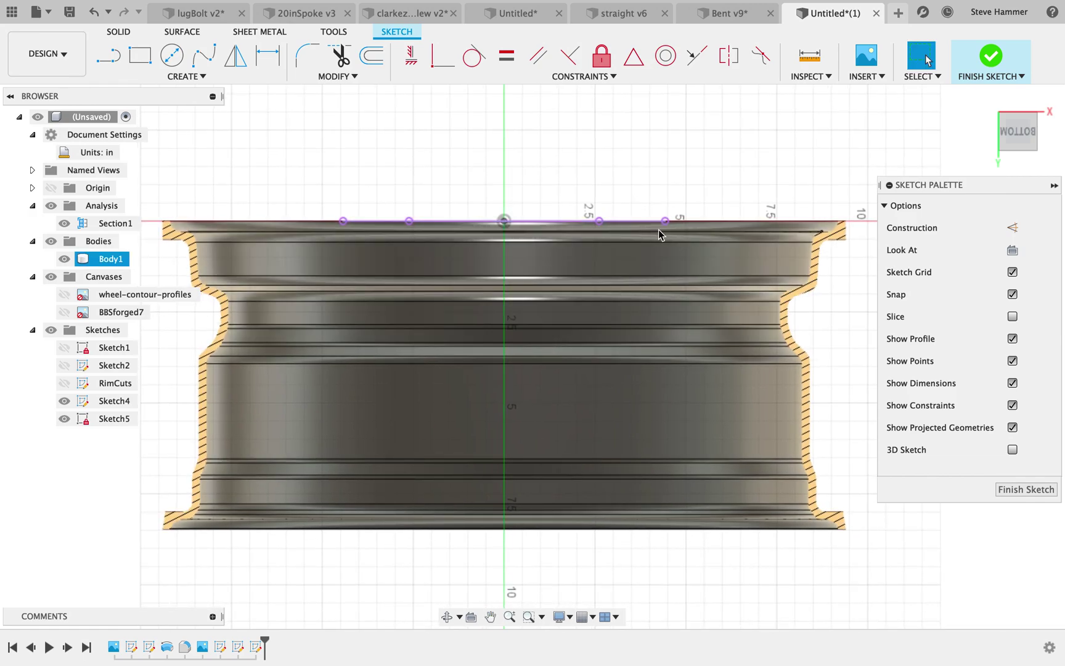
pyautogui.click(408, 221)
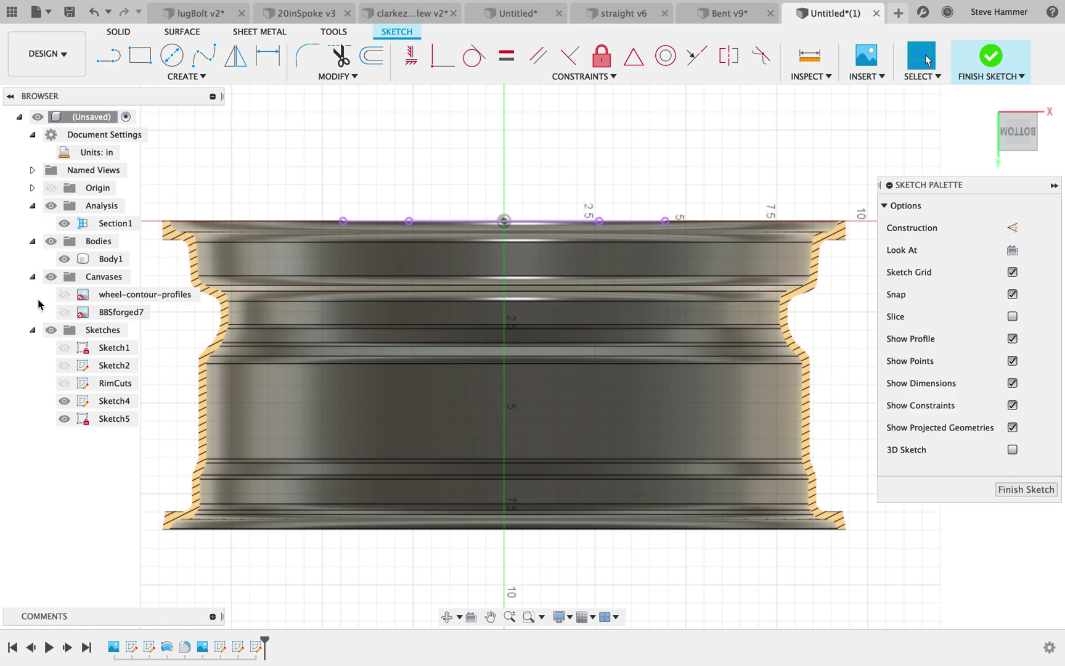
pyautogui.click(65, 300)
pyautogui.click(64, 312)
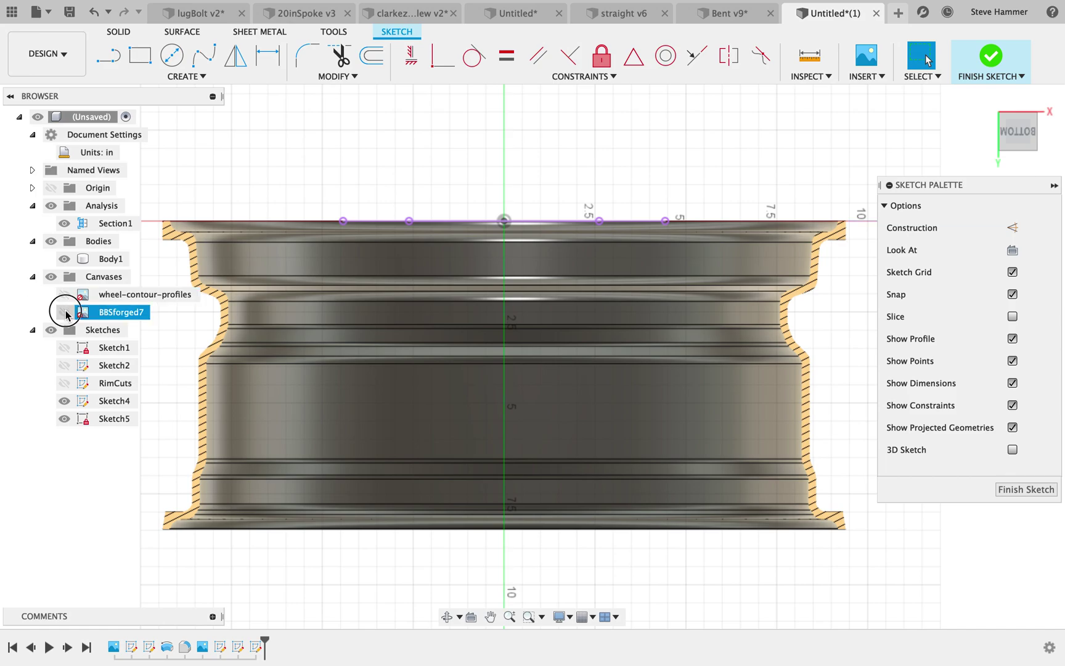
pyautogui.moveTo(1018, 133); pyautogui.dragTo(1026, 156)
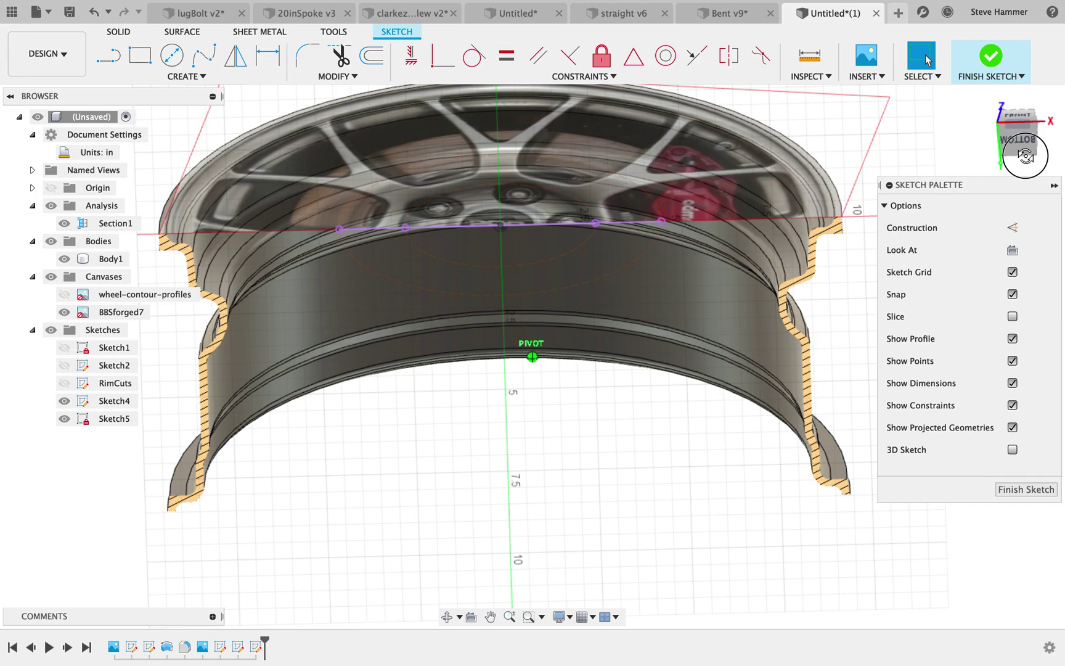
pyautogui.moveTo(1026, 156); pyautogui.dragTo(1023, 146)
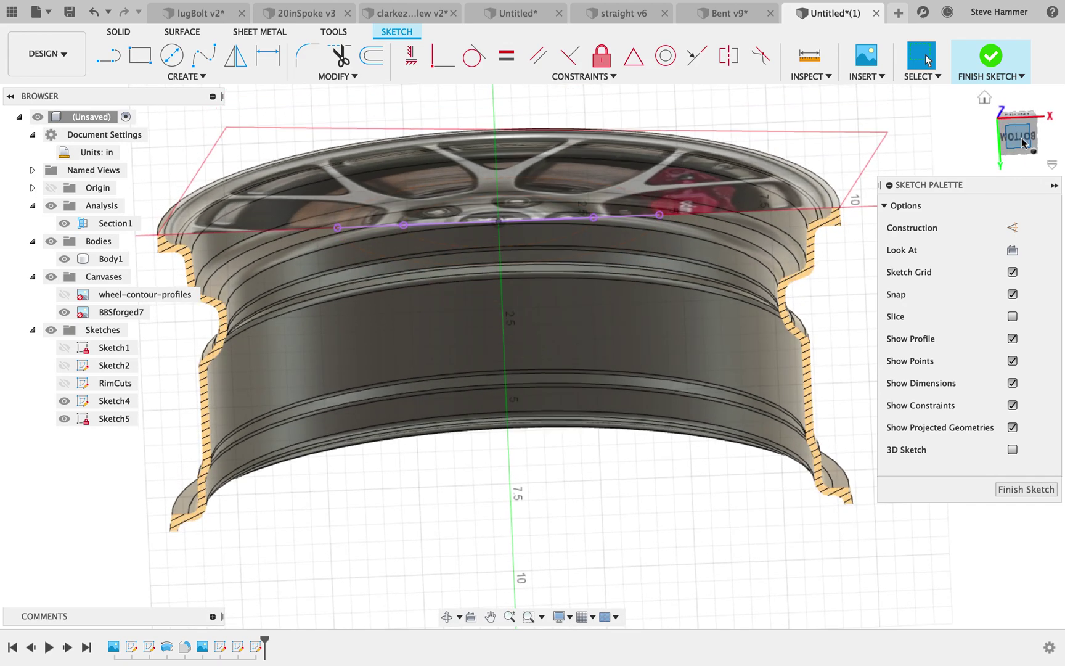
pyautogui.click(1023, 143)
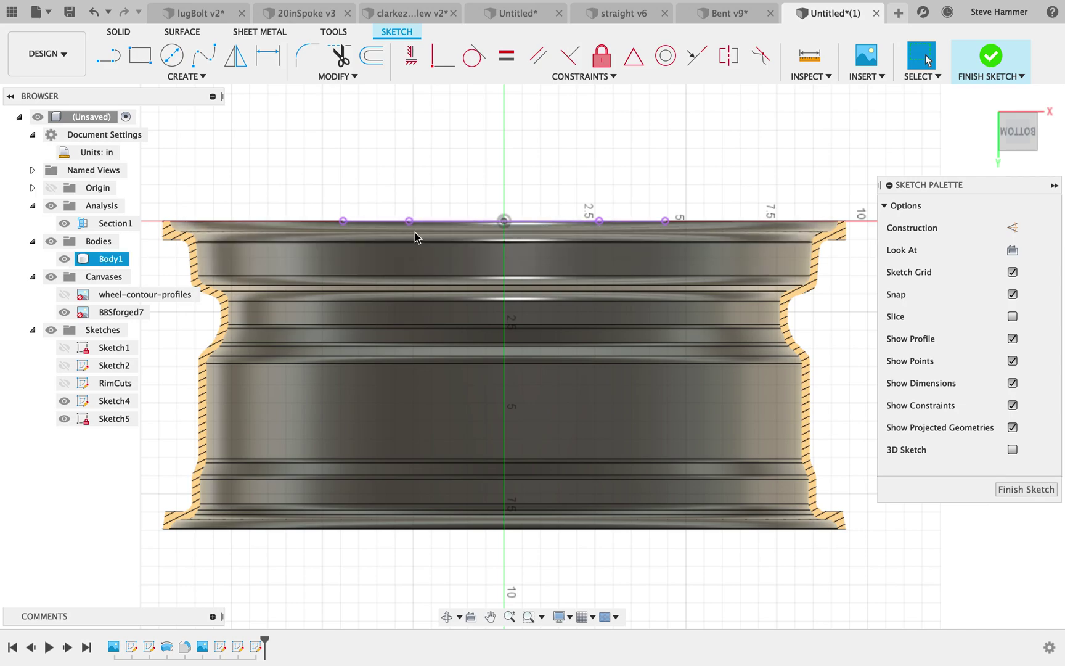
# Draw a horizontal line inside the rim from below the inner projected circle's endpoint to the vertical axis, removing the stray extra segment.
pyautogui.press('l')
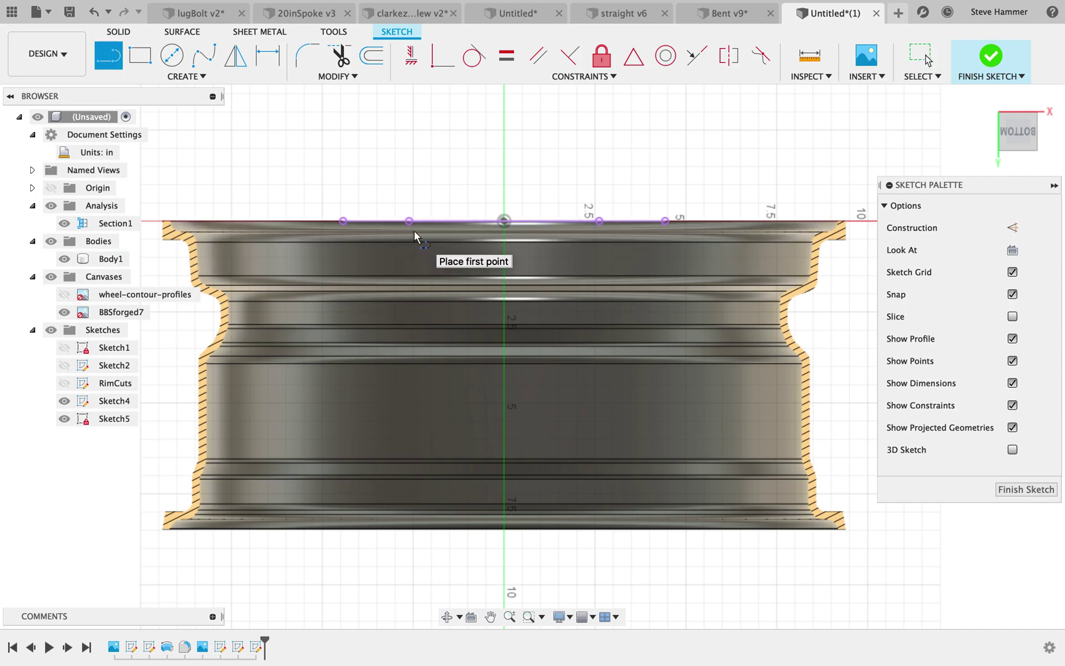
pyautogui.click(409, 320)
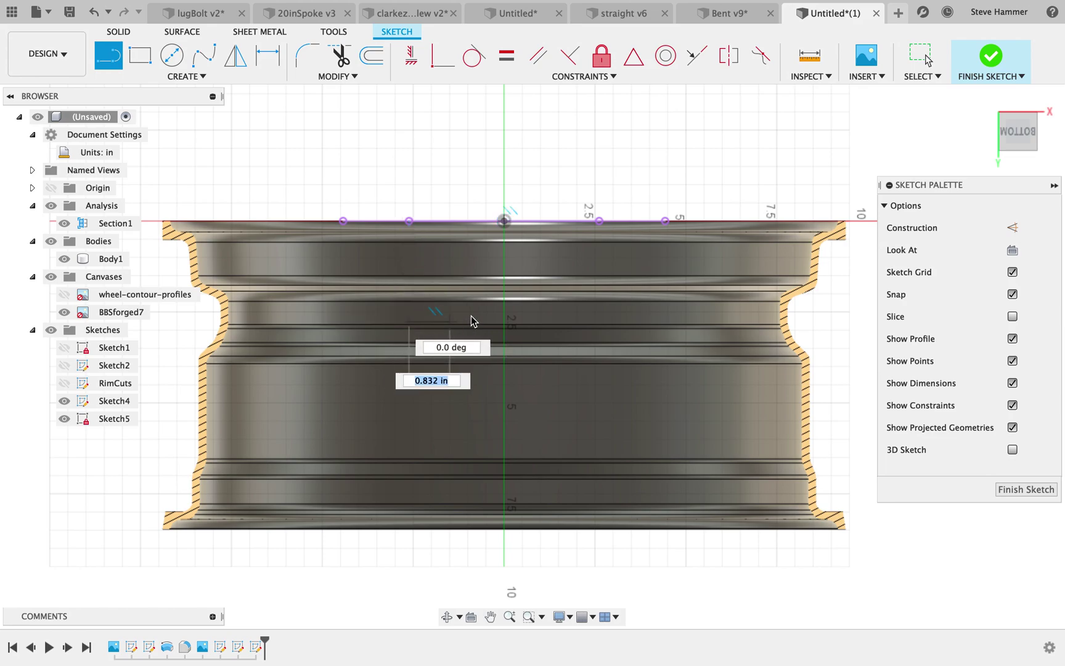
pyautogui.click(504, 321)
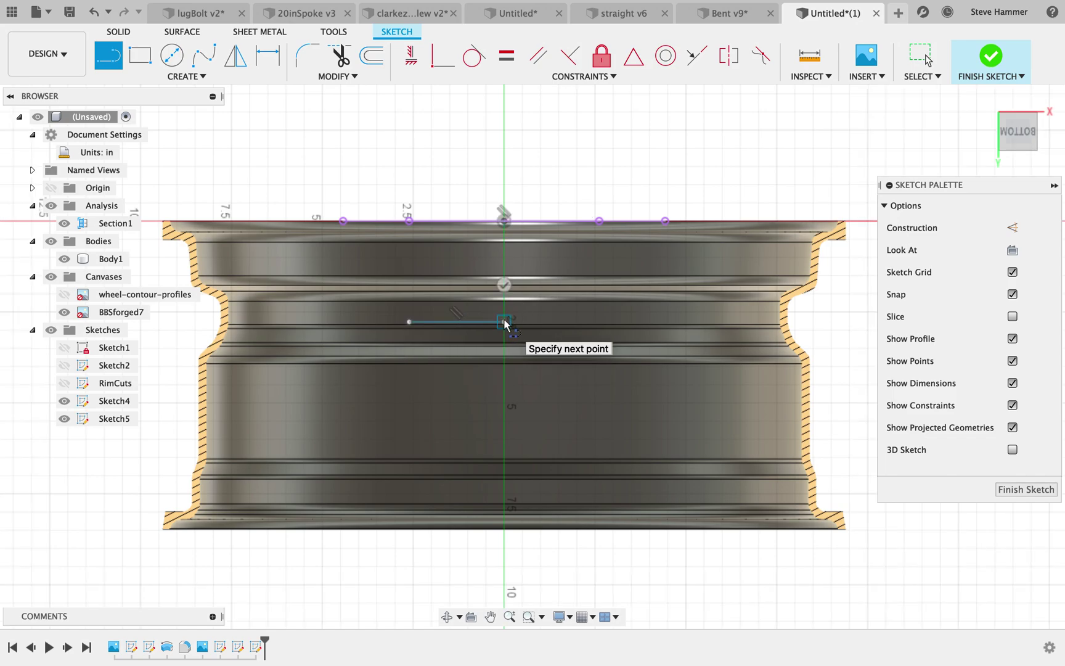
pyautogui.moveTo(503, 318)
pyautogui.mouseDown()
pyautogui.moveTo(472, 317)
pyautogui.moveTo(479, 130)
pyautogui.moveTo(488, 314)
pyautogui.mouseUp()
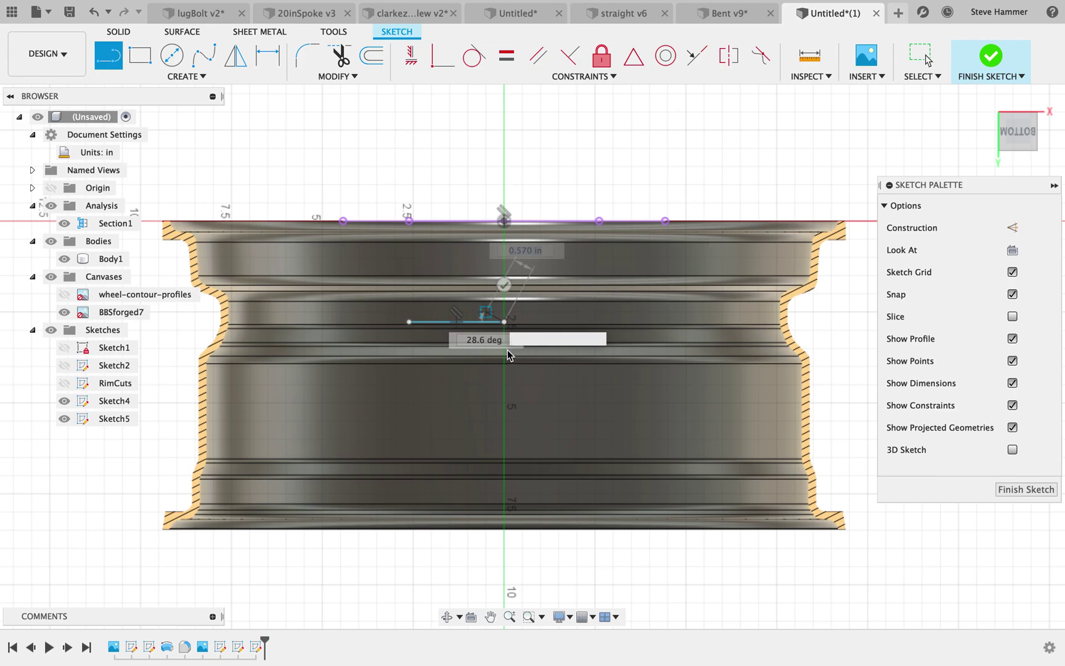
pyautogui.press('Escape')
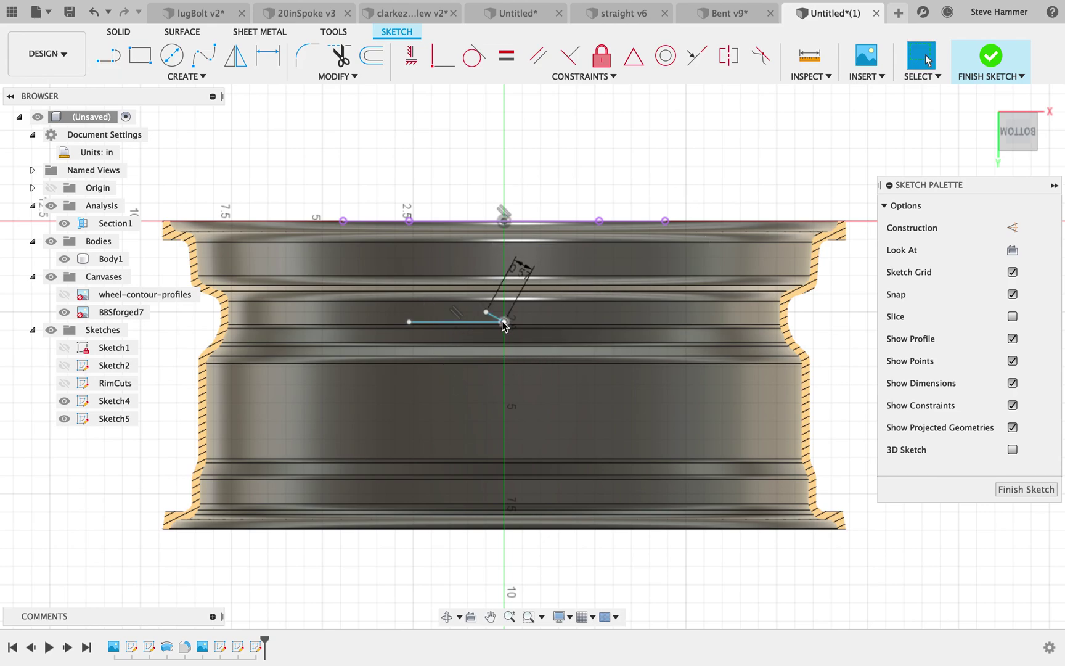
pyautogui.press('Delete')
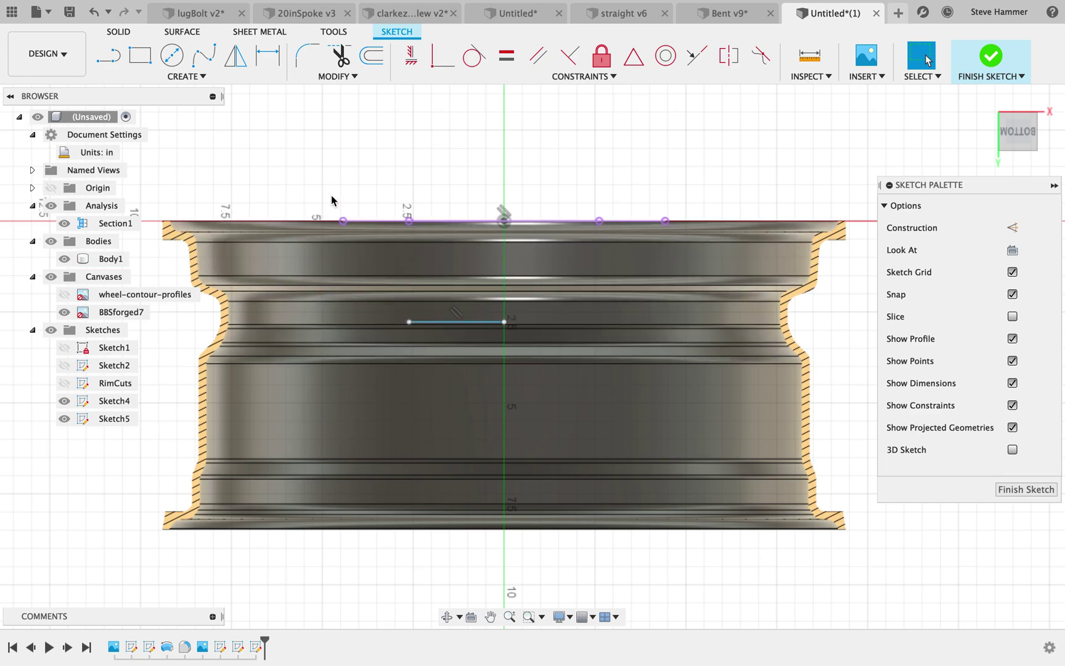
pyautogui.click(204, 55)
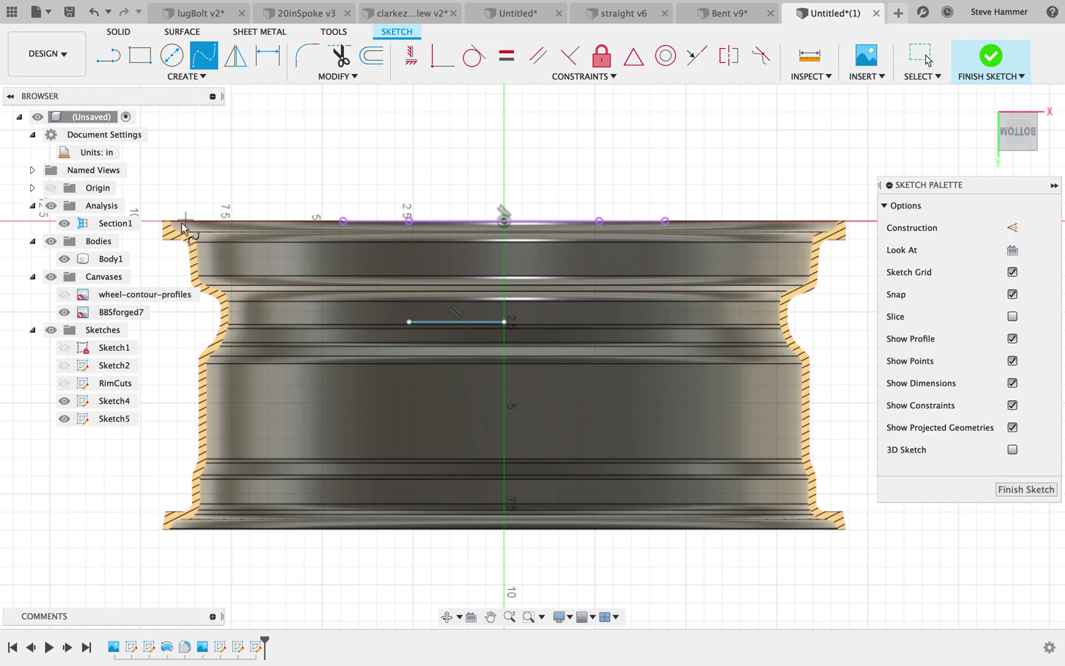
pyautogui.scroll(5, 181, 234)
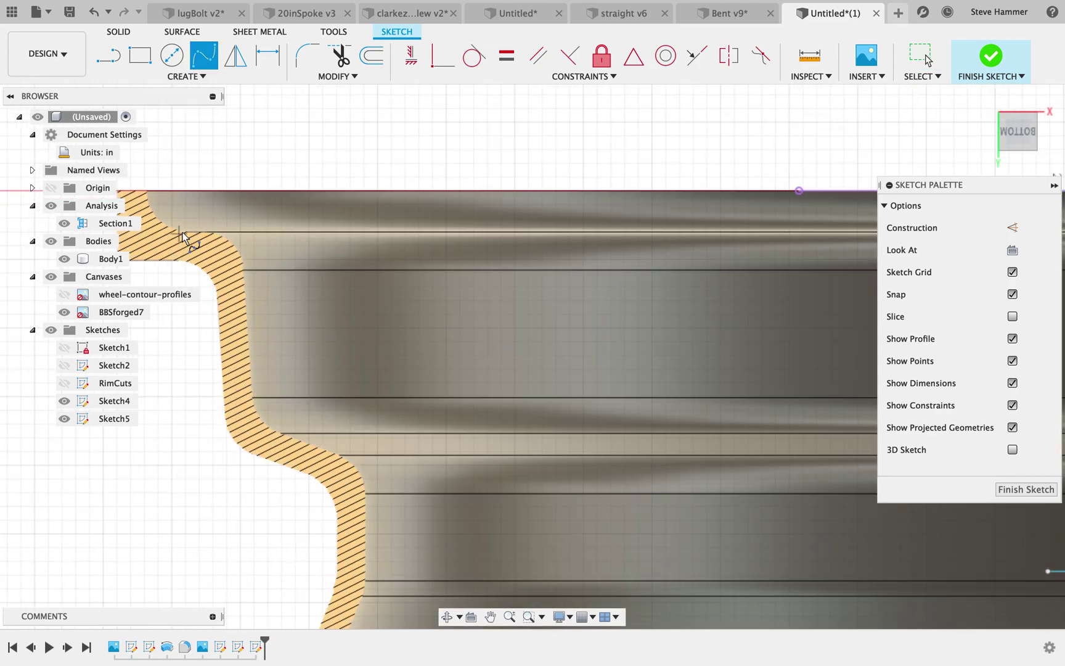
pyautogui.scroll(-5, 378, 248)
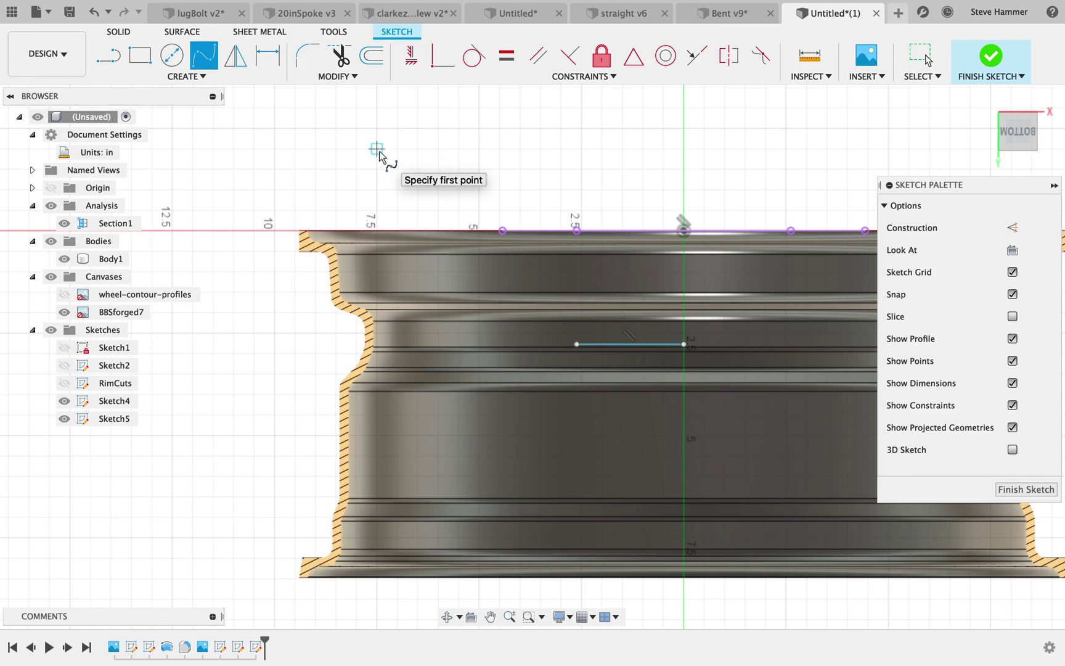
# Try to project the whole rim body into the sketch using the body selection filter.
pyautogui.click(186, 75)
pyautogui.moveTo(192, 331)
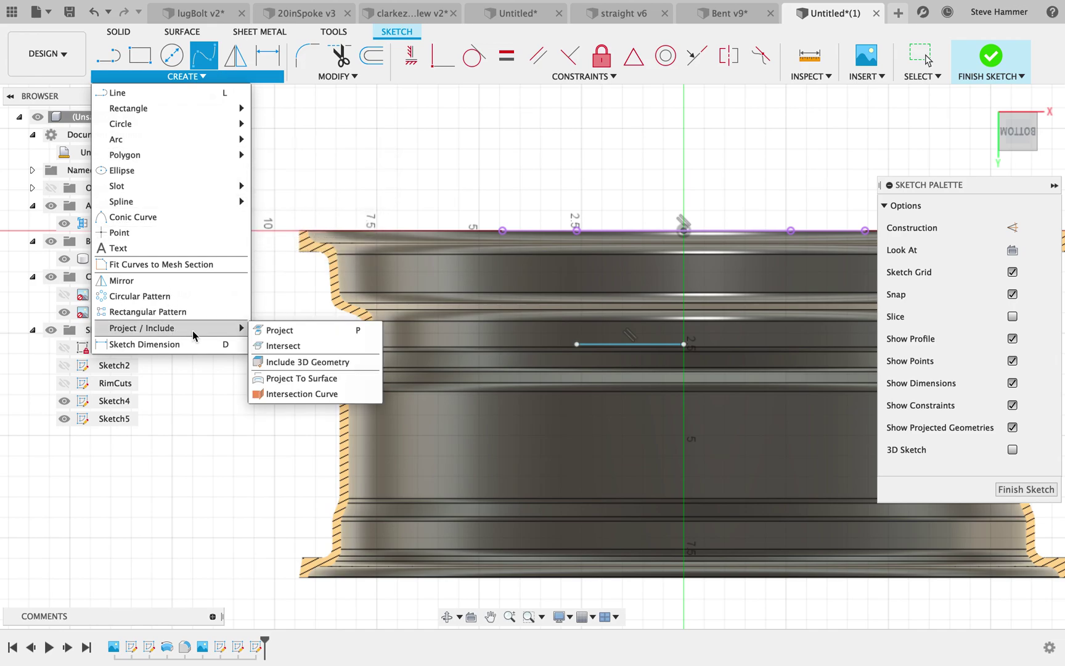
pyautogui.click(290, 333)
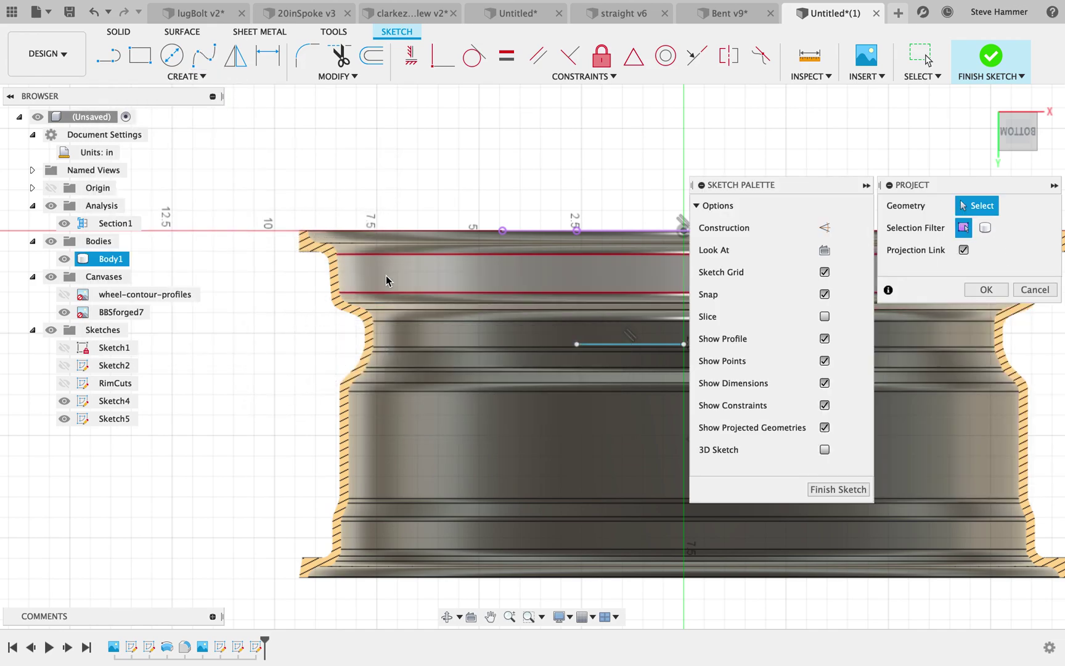
pyautogui.click(986, 227)
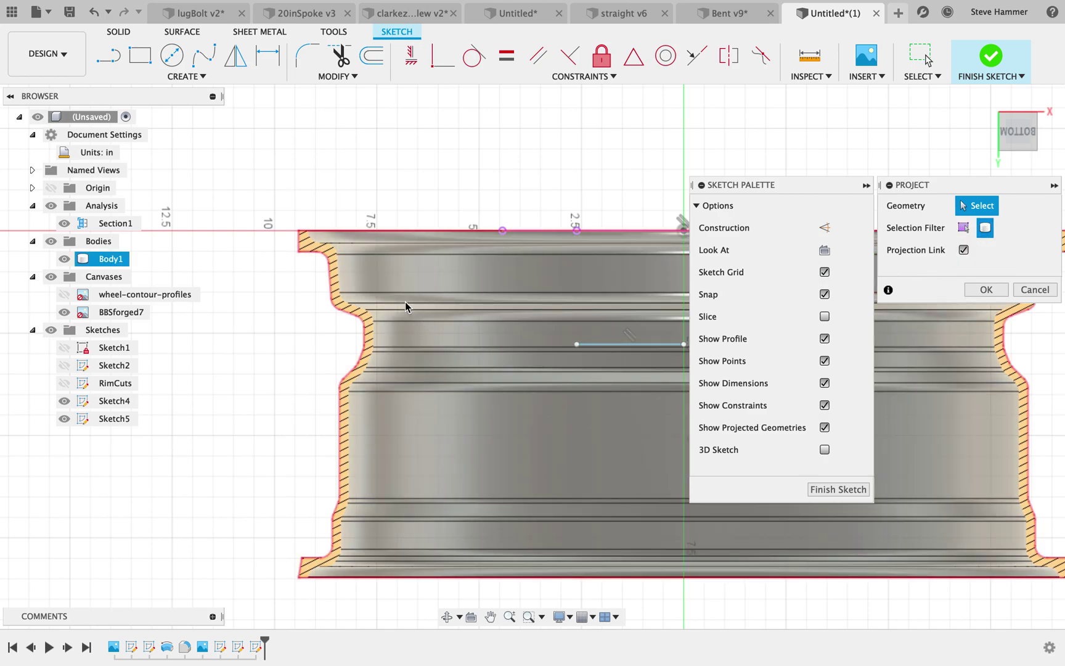
pyautogui.click(342, 259)
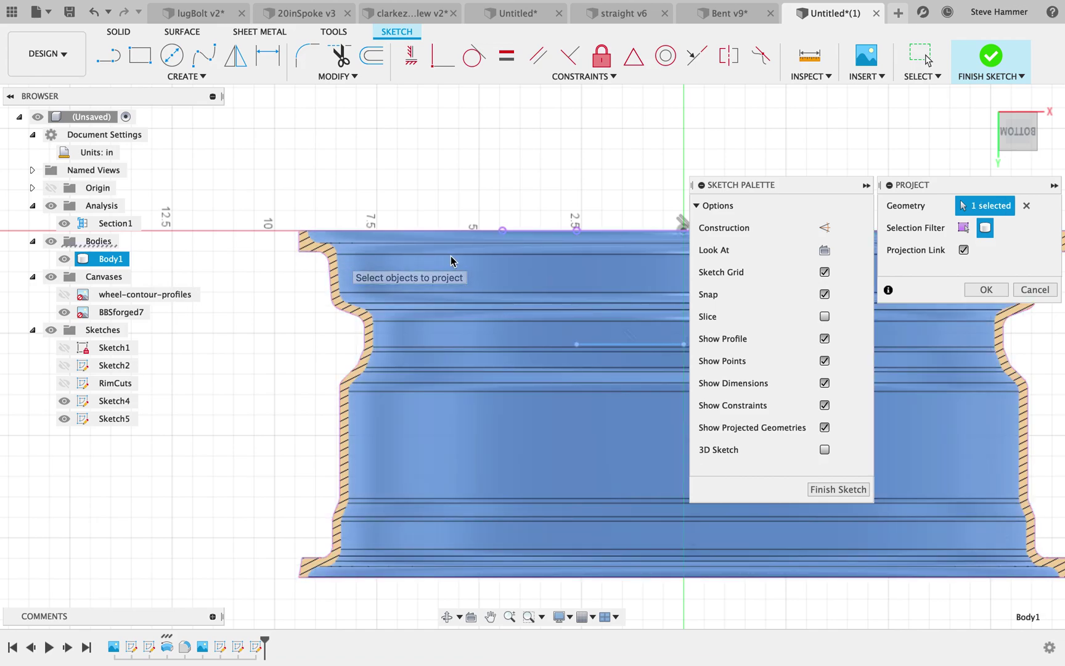
pyautogui.click(1037, 290)
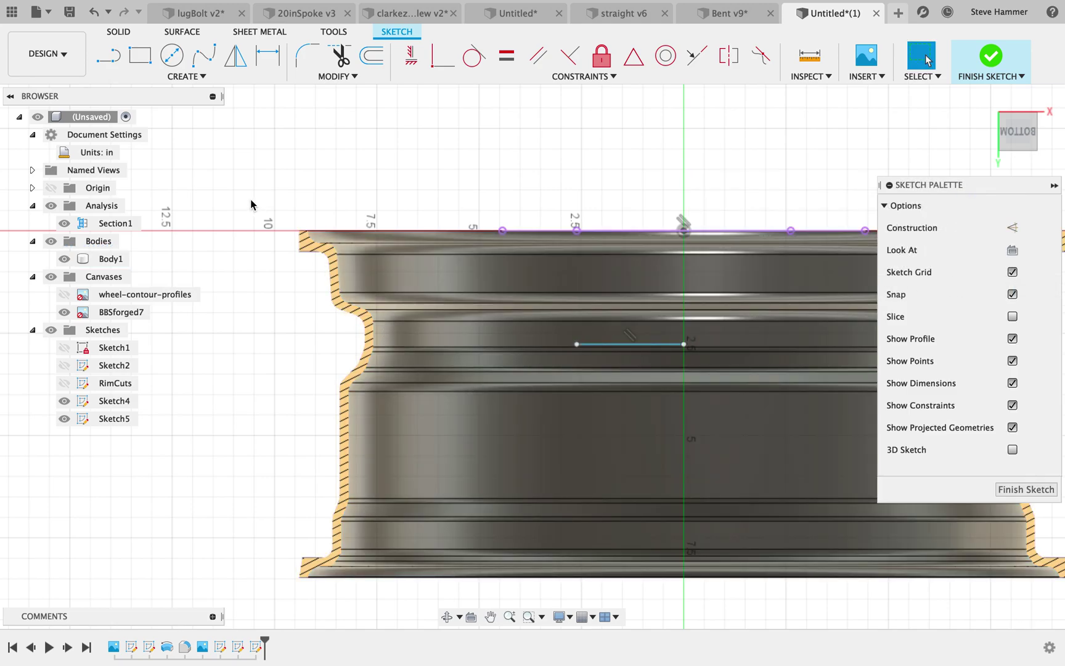
# Intersect the rim body with the sketch plane to bring its section outline into the sketch, keeping the projection link on.
pyautogui.click(172, 57)
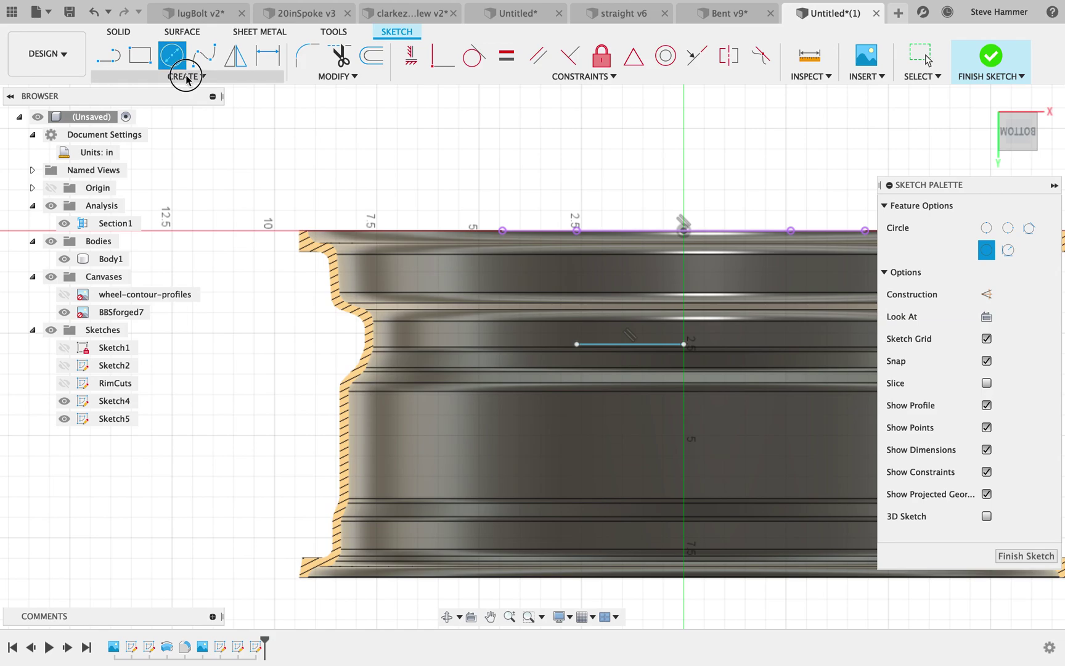
pyautogui.click(187, 78)
pyautogui.moveTo(174, 335)
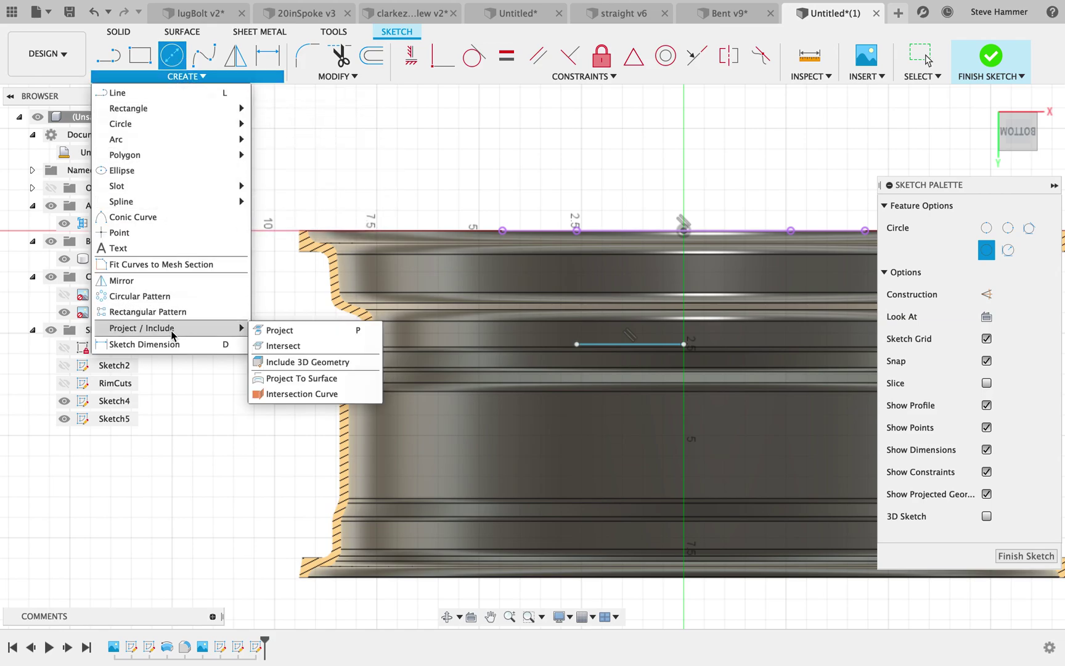
pyautogui.click(287, 346)
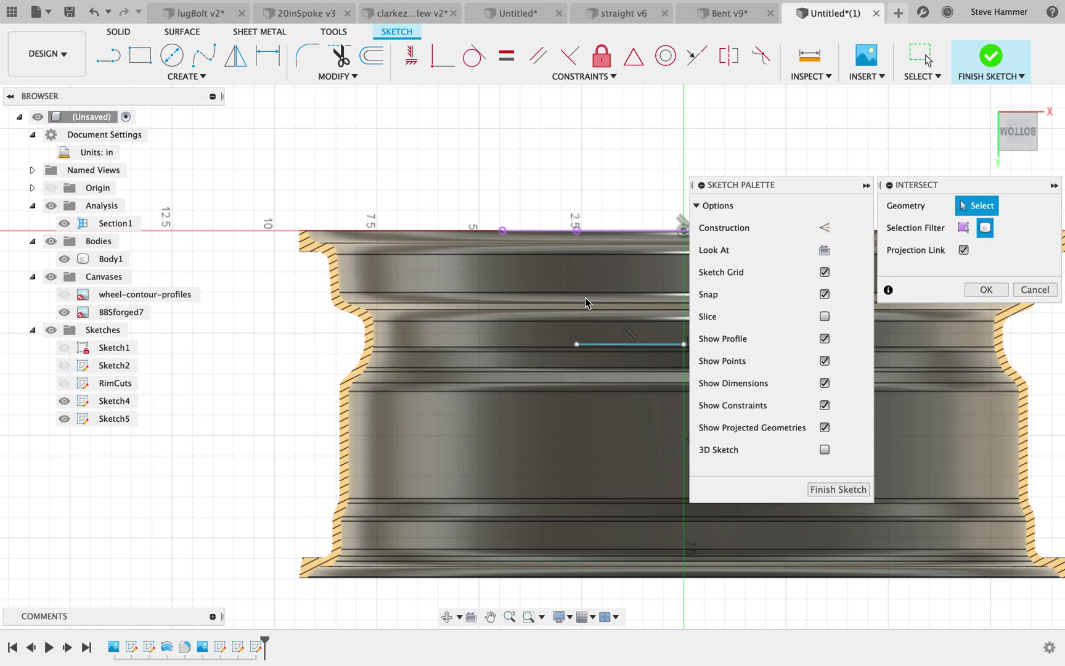
pyautogui.click(436, 310)
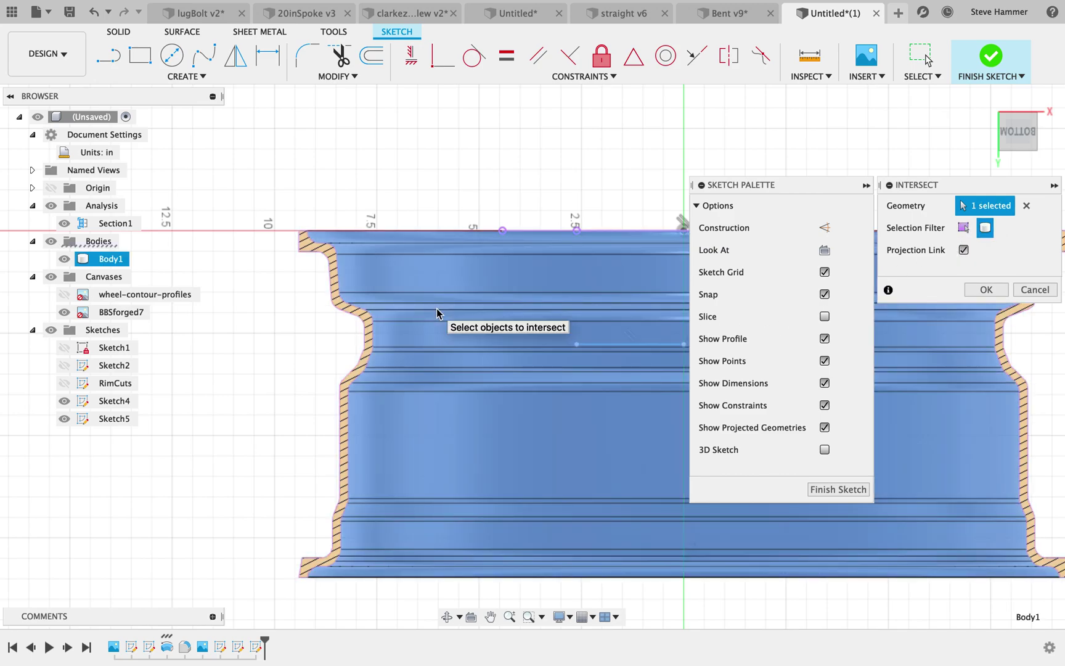
pyautogui.press('Return')
pyautogui.scroll(3, 327, 270)
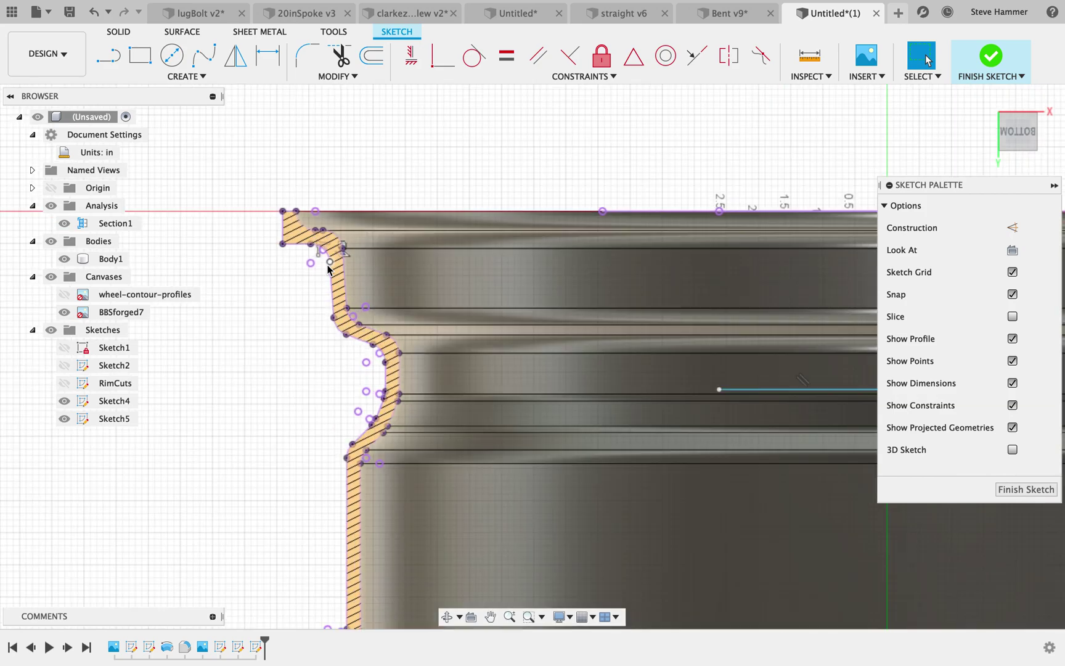
pyautogui.scroll(3, 327, 267)
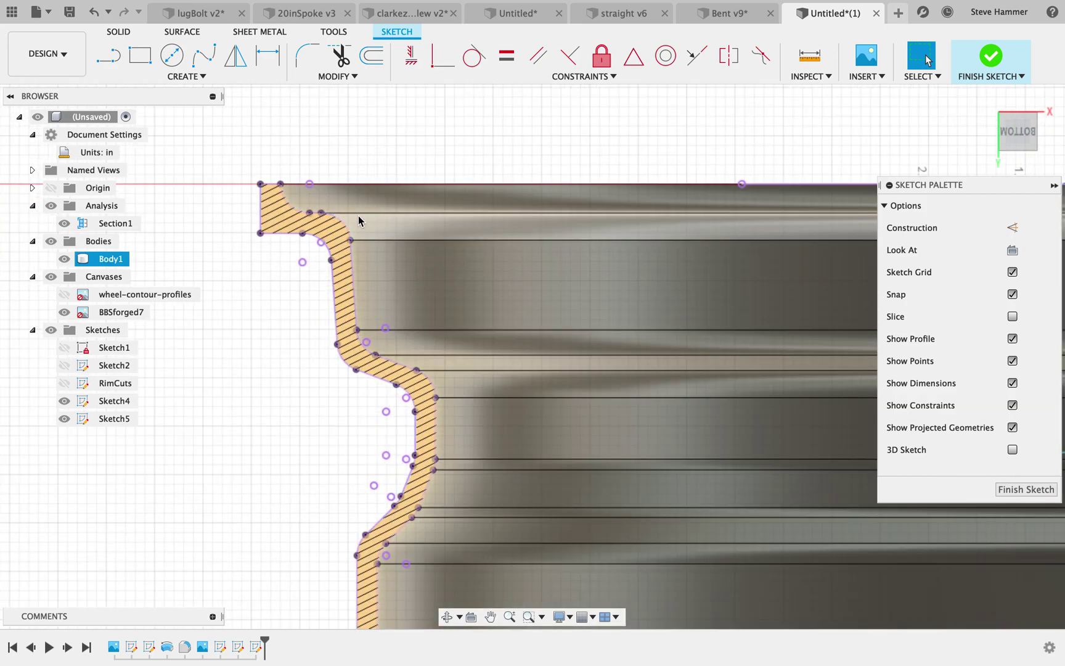